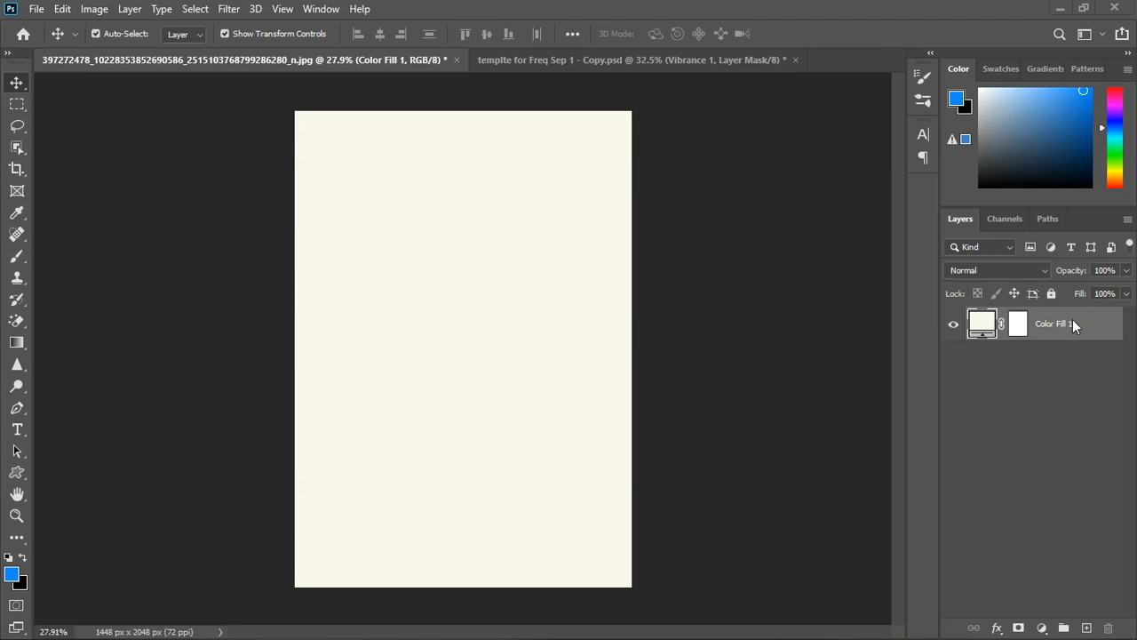
# - Add an empty layer and delete the existing Color Fill 1 layer
pyautogui.click(1087, 627)
pyautogui.click(1101, 375)
pyautogui.press('Delete')
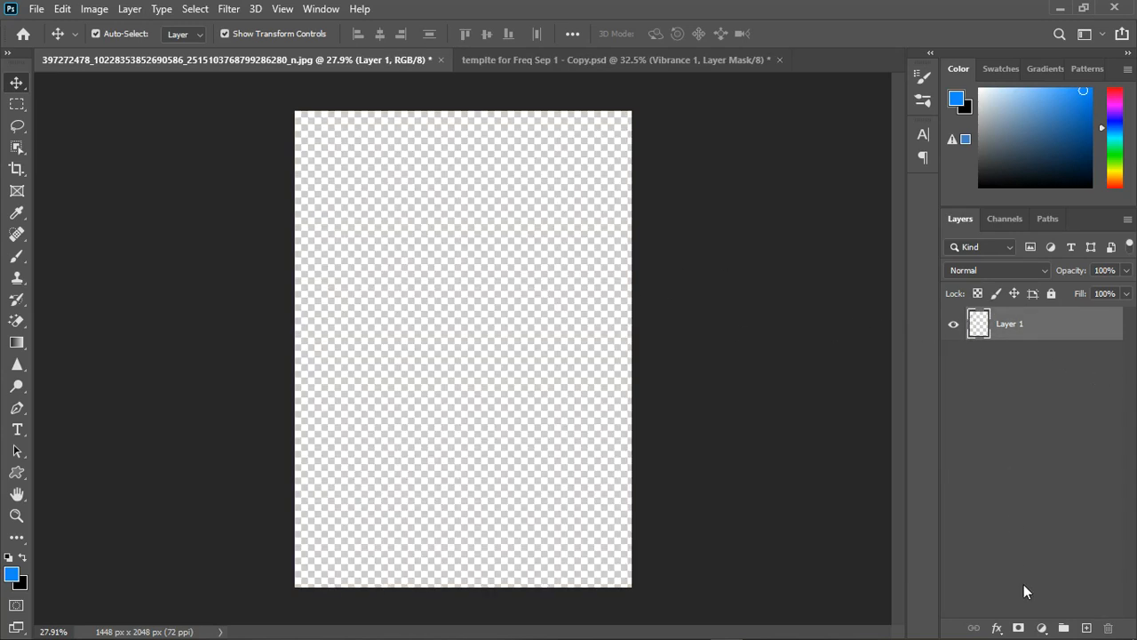
# - Add a Solid Color fill layer in a very light off-white as the poster background
pyautogui.click(1041, 628)
pyautogui.click(1036, 334)
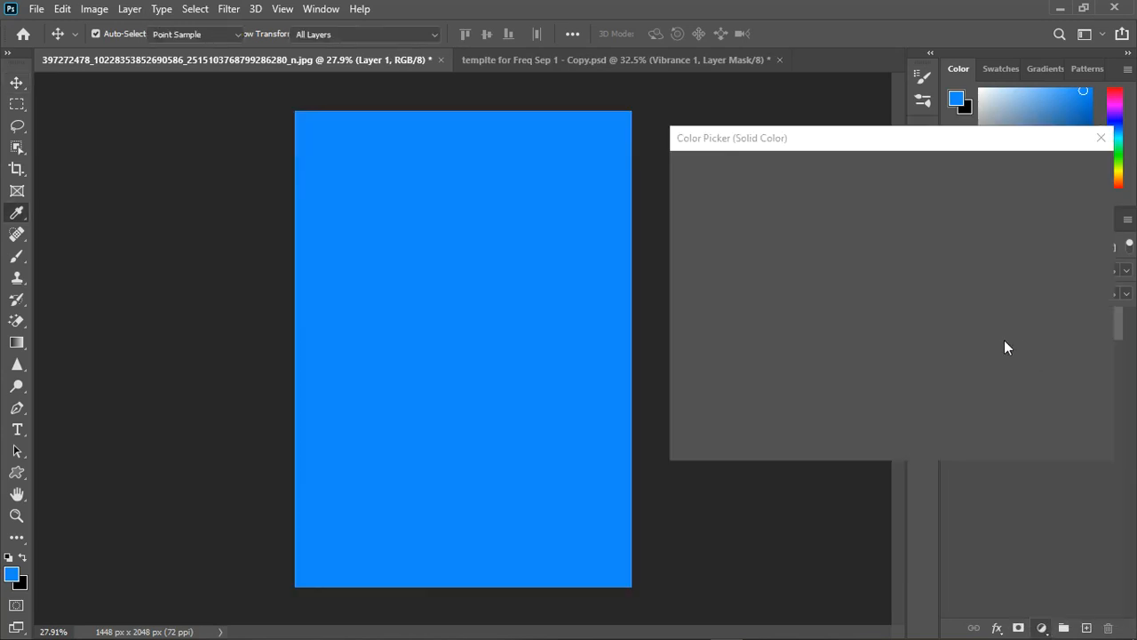
pyautogui.moveTo(767, 332)
pyautogui.mouseDown()
pyautogui.moveTo(727, 388)
pyautogui.moveTo(711, 386)
pyautogui.mouseUp()
pyautogui.click(1061, 168)
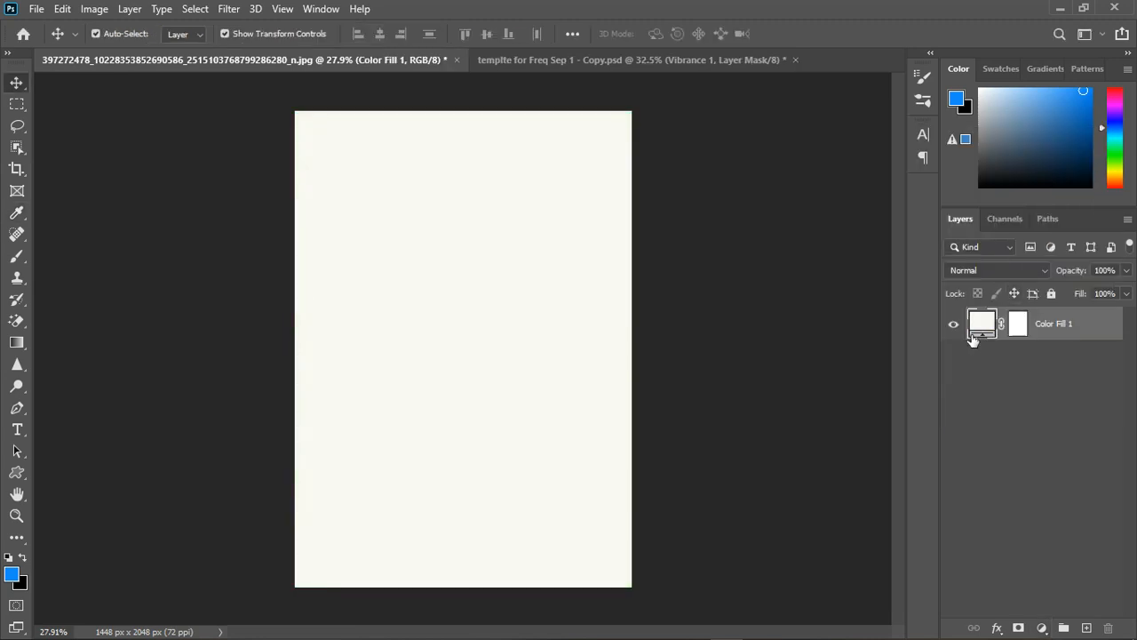
# - Draw the rose custom shape from the Flowers set, about 1317 by 1304 px, with a bright blue fill and no stroke in the canvas's middle
pyautogui.click(17, 471)
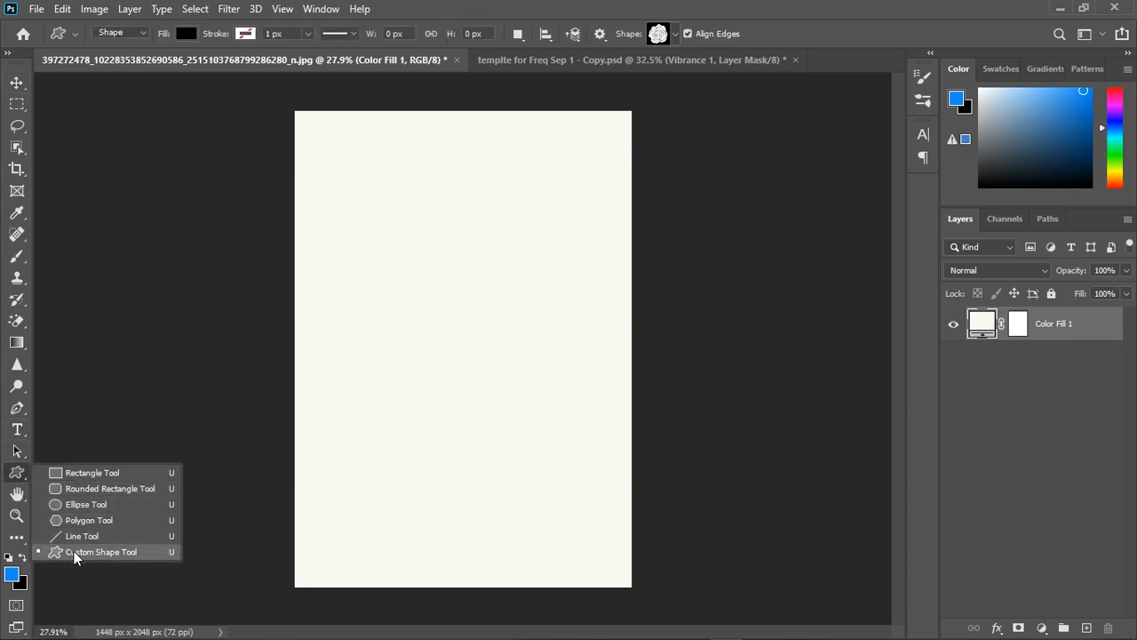
pyautogui.click(74, 551)
pyautogui.click(673, 34)
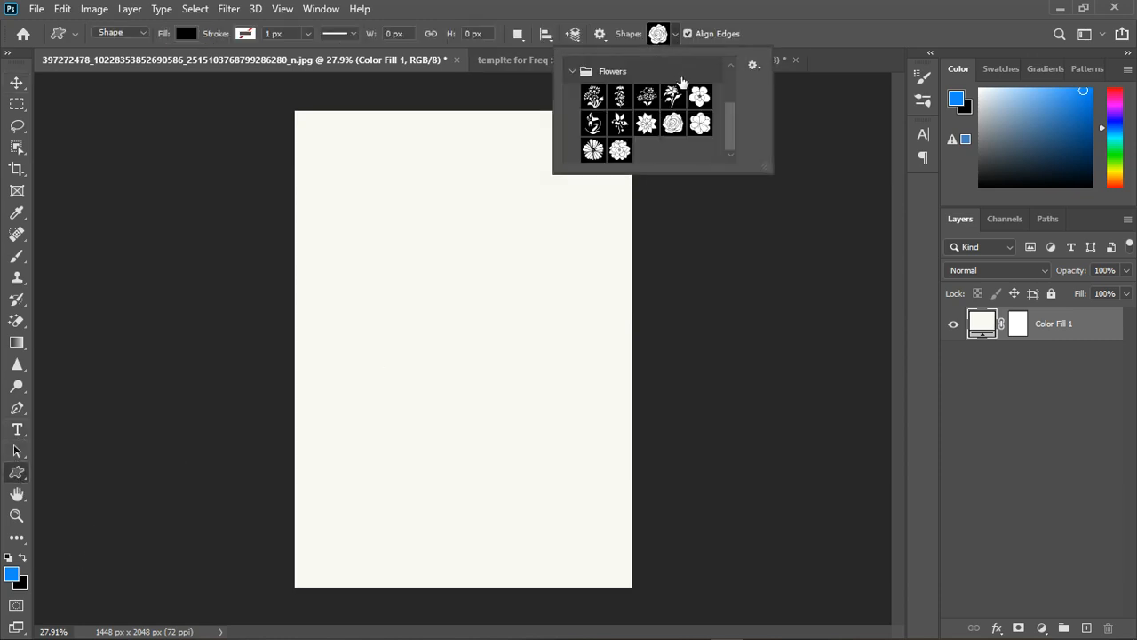
pyautogui.click(676, 124)
pyautogui.click(186, 35)
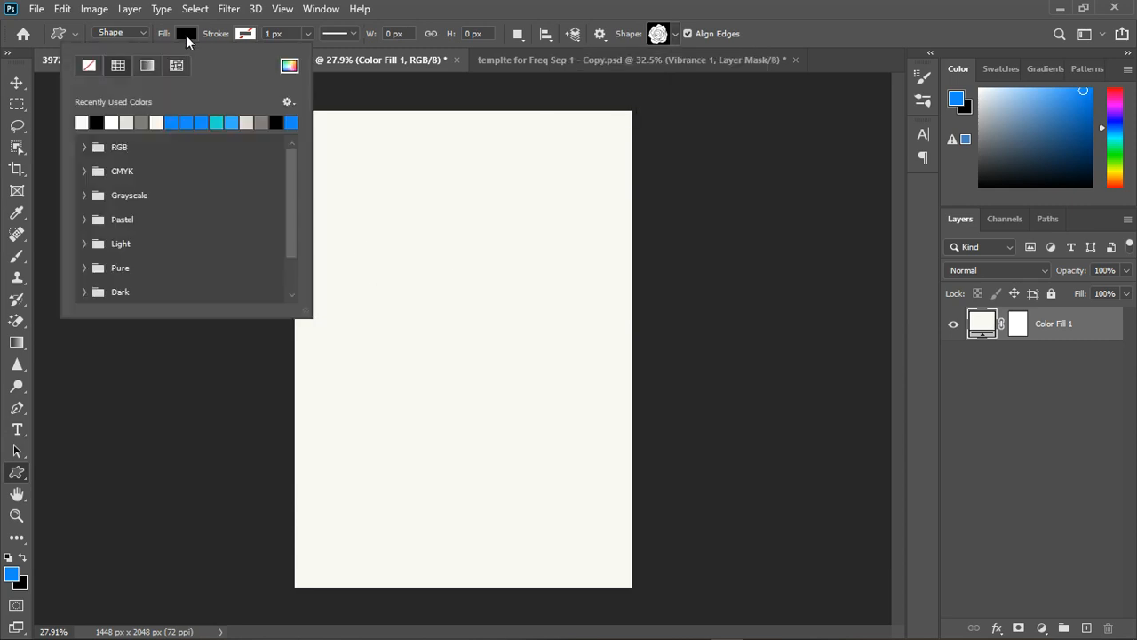
pyautogui.click(184, 124)
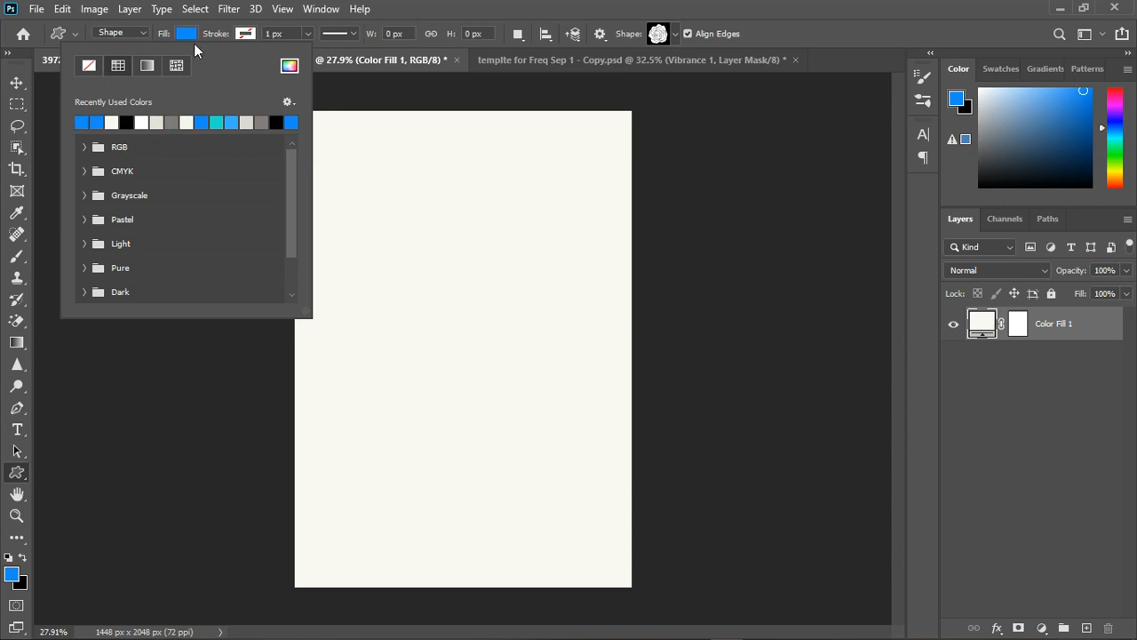
pyautogui.click(245, 34)
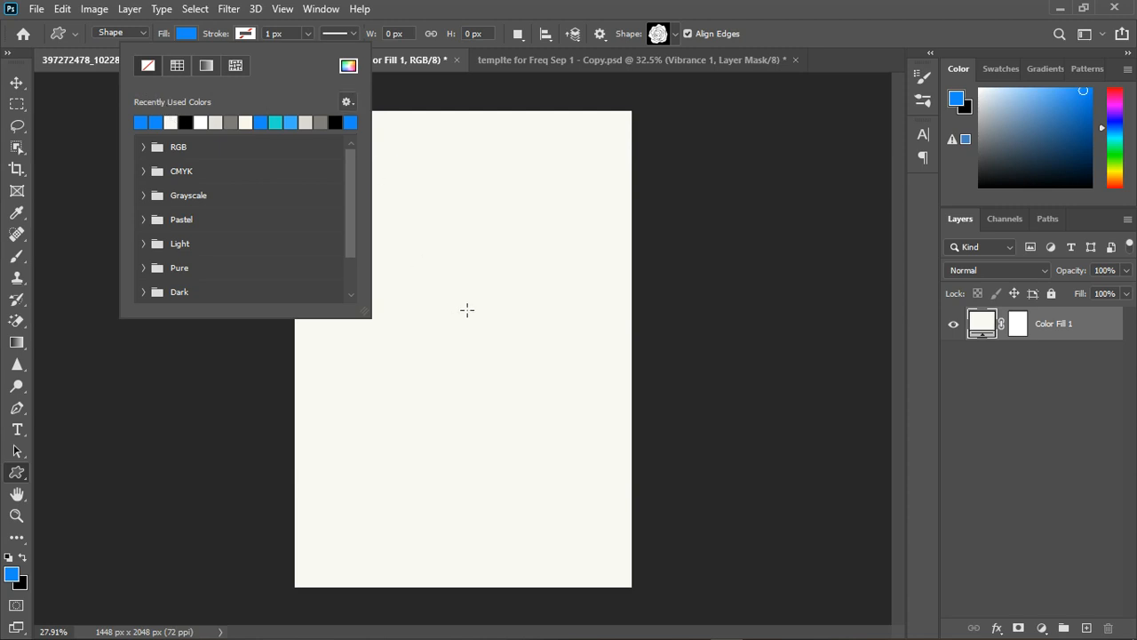
pyautogui.moveTo(398, 250)
pyautogui.mouseDown()
pyautogui.moveTo(613, 617)
pyautogui.moveTo(638, 634)
pyautogui.moveTo(608, 606)
pyautogui.moveTo(577, 607)
pyautogui.moveTo(632, 637)
pyautogui.moveTo(622, 615)
pyautogui.mouseUp()
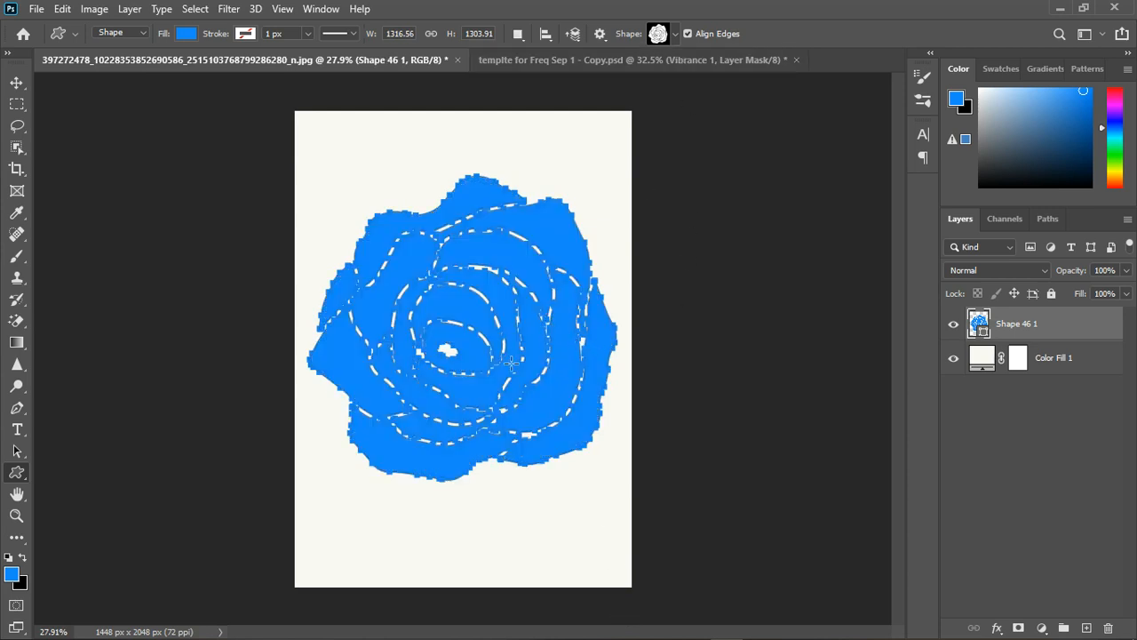
pyautogui.click(1041, 430)
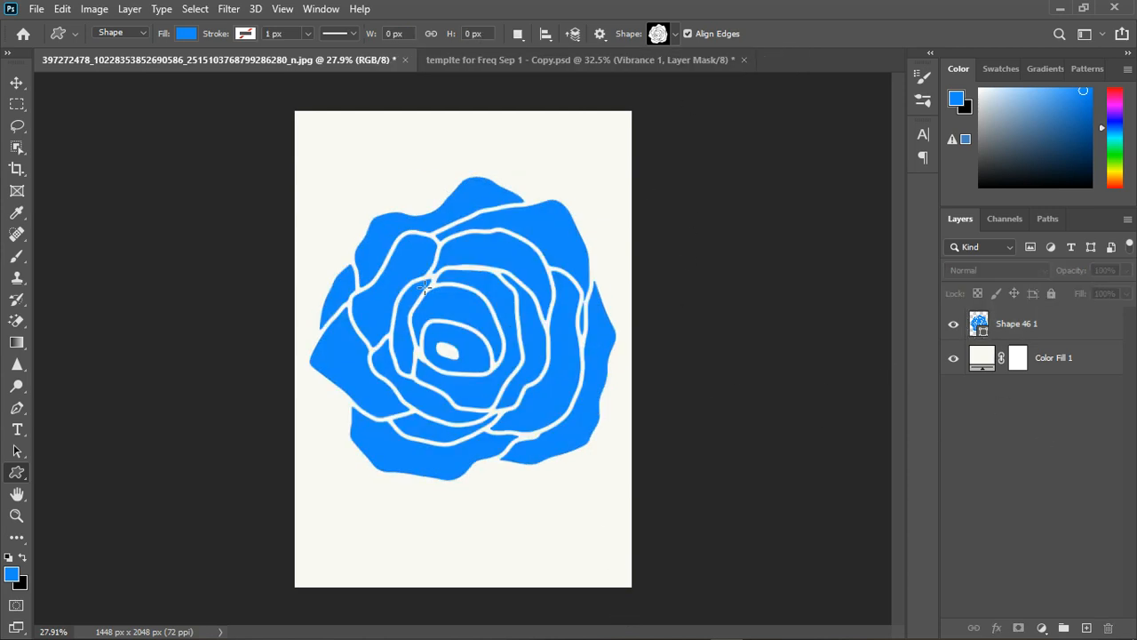
pyautogui.click(15, 83)
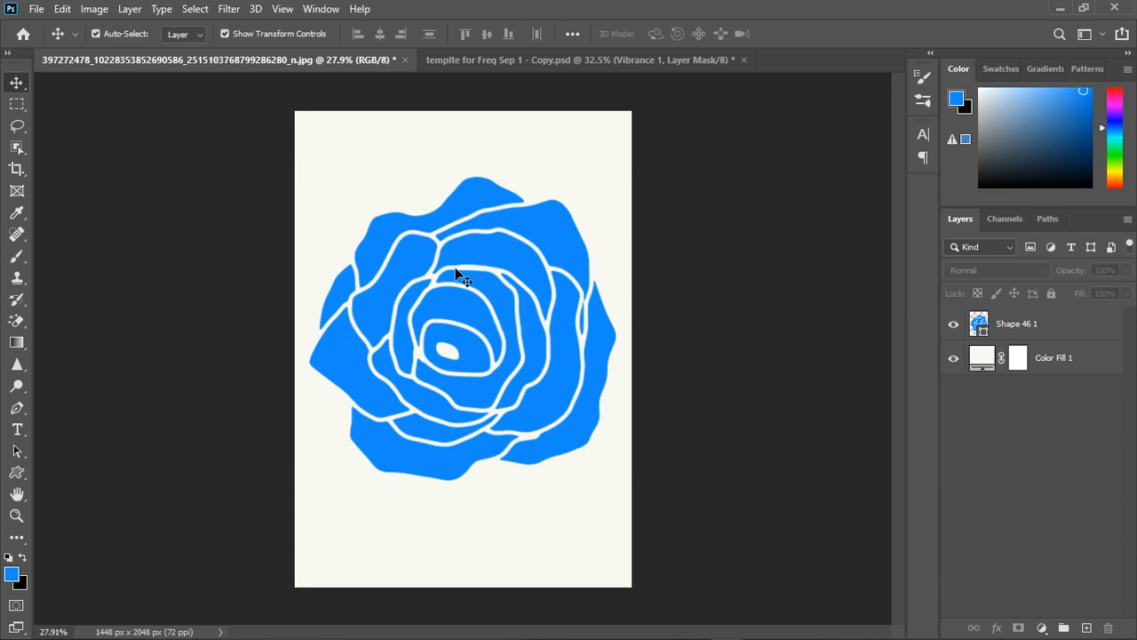
# - Move the photo layer of the woman in the black tank top above the rose shape and make it visible
pyautogui.click(1069, 364)
pyautogui.click(1085, 628)
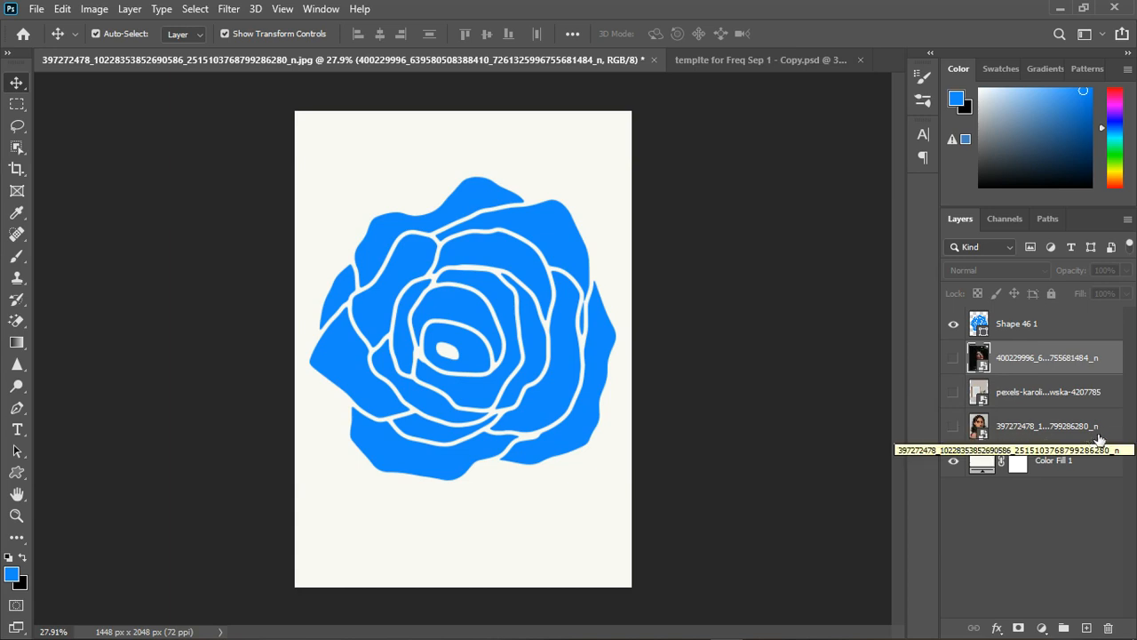
pyautogui.moveTo(1076, 436); pyautogui.dragTo(1044, 317)
pyautogui.click(954, 333)
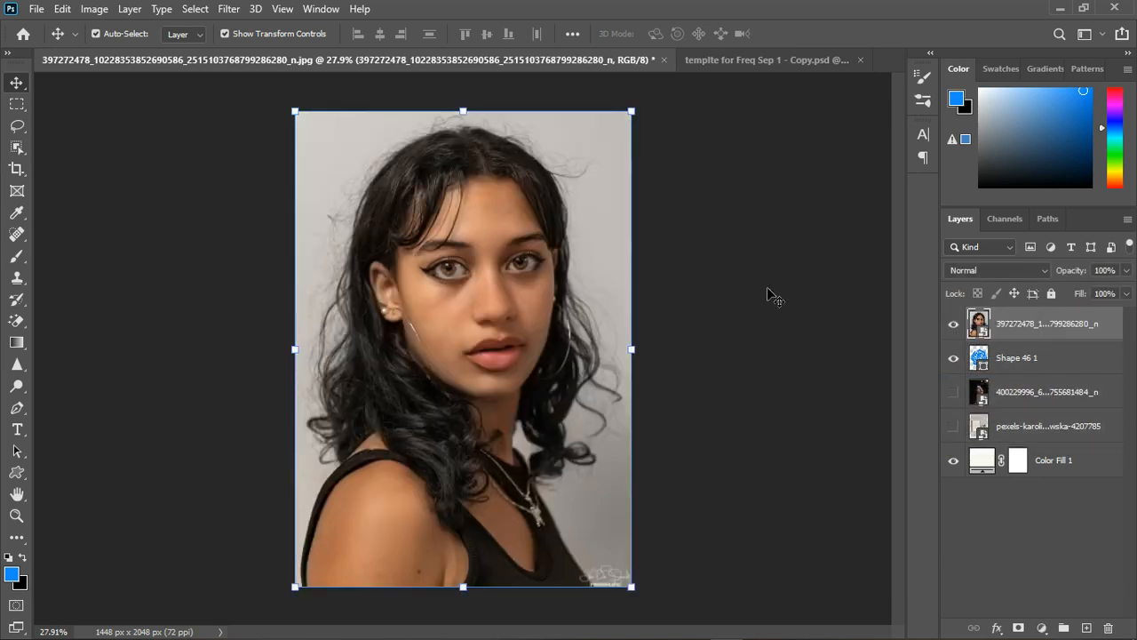
# - Scale the portrait photo proportionally to 71.49% about its centre, using 58% opacity to compare with the rose, and restore 100% opacity
pyautogui.click(1126, 270)
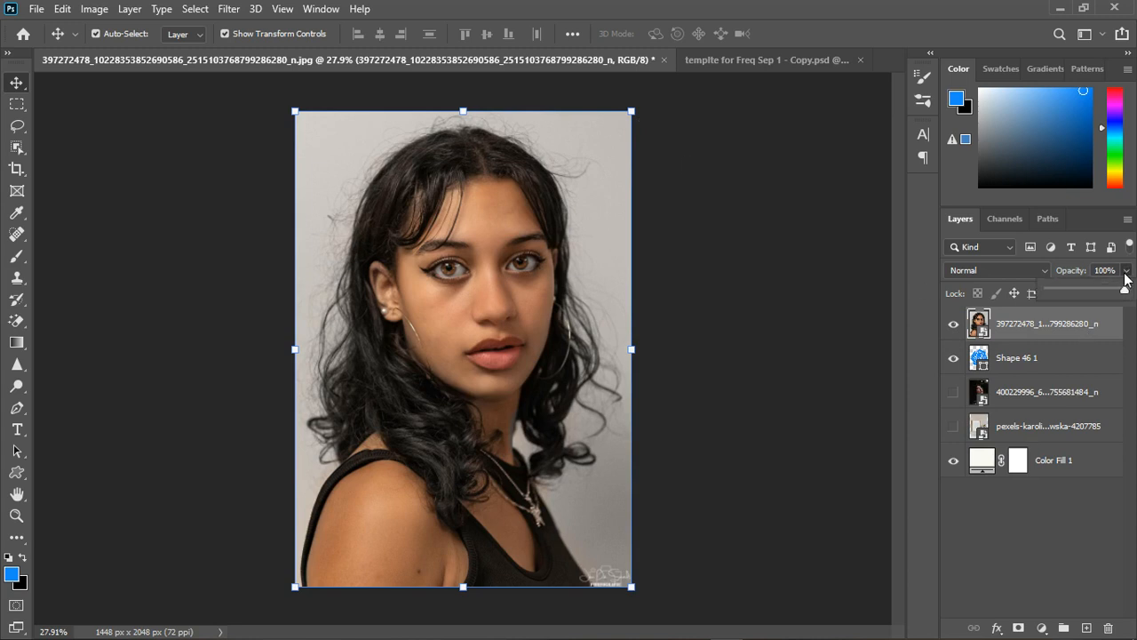
pyautogui.moveTo(1125, 290); pyautogui.dragTo(1095, 295)
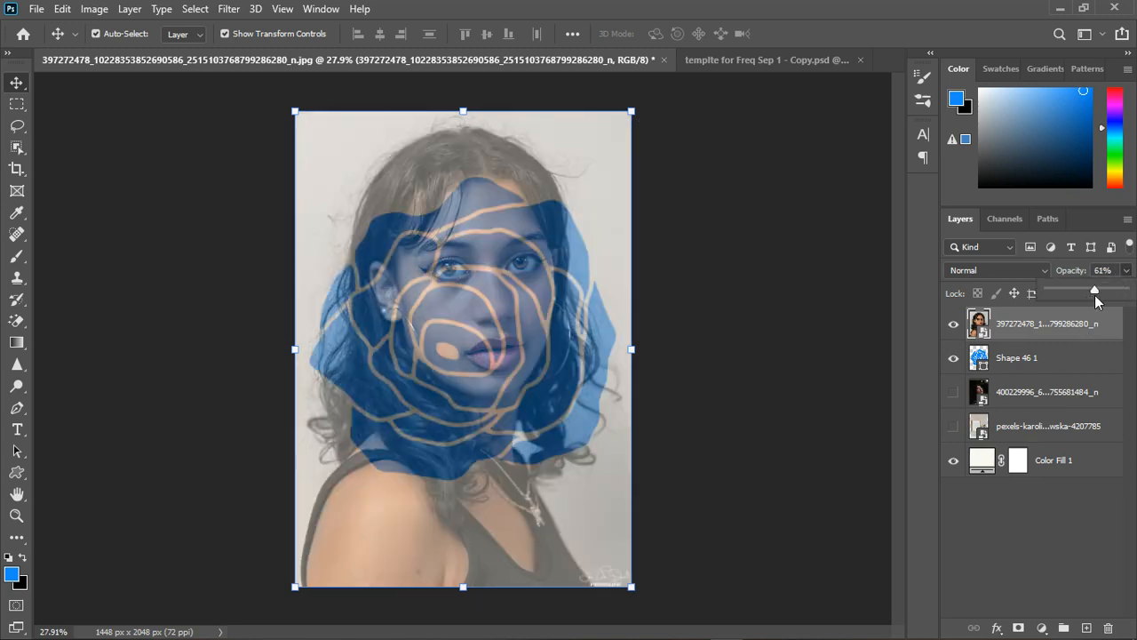
pyautogui.click(637, 116)
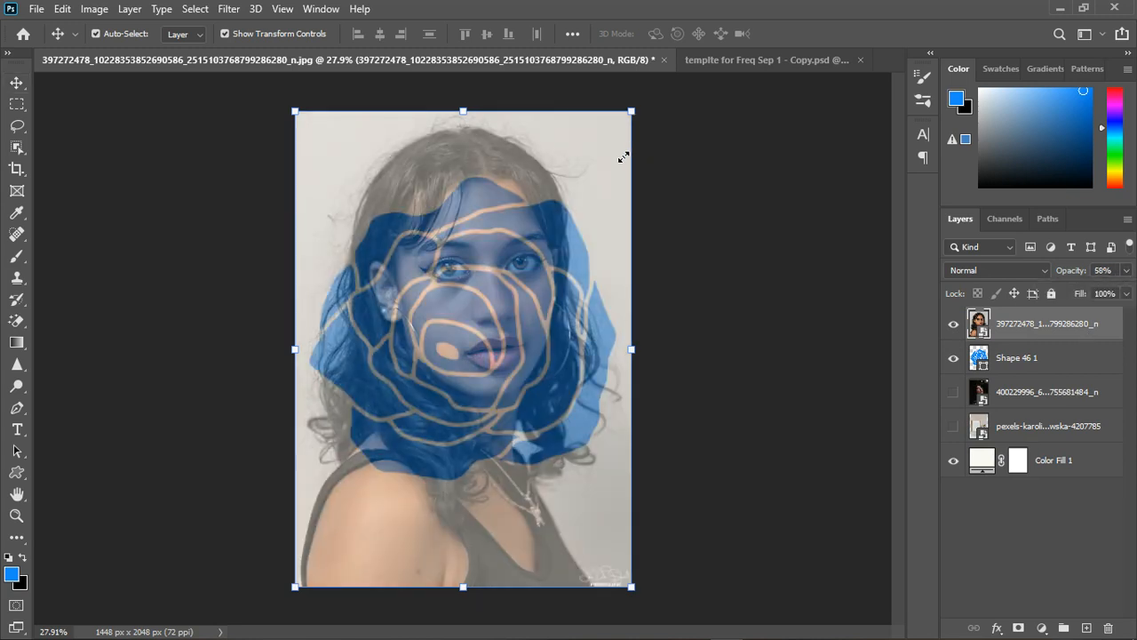
pyautogui.moveTo(633, 134); pyautogui.dragTo(599, 191)
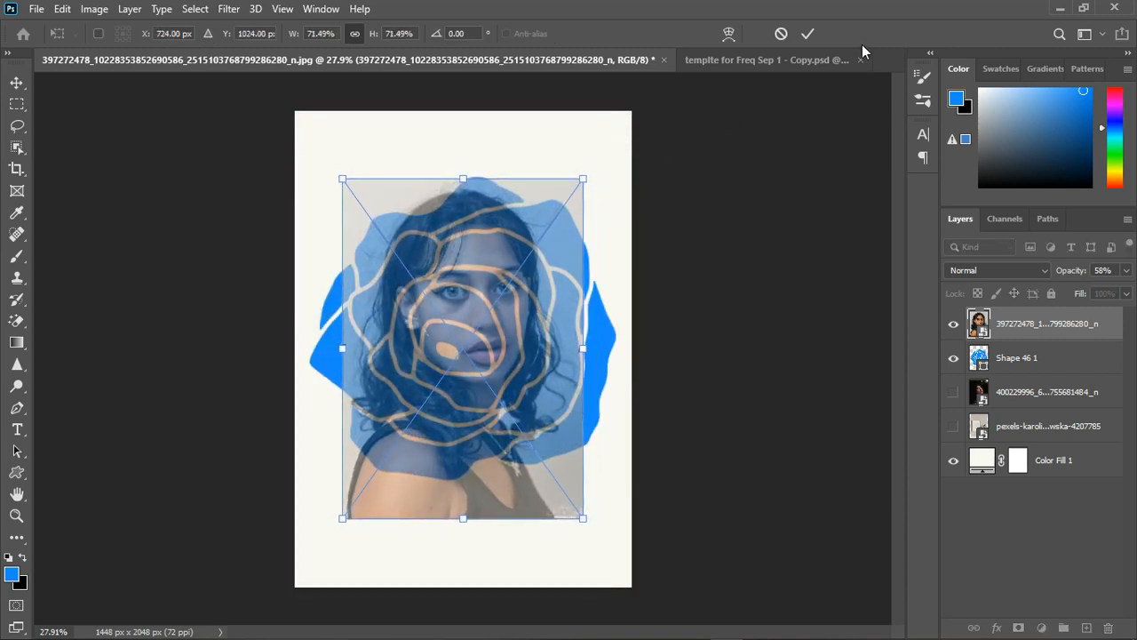
pyautogui.click(807, 34)
pyautogui.click(1126, 270)
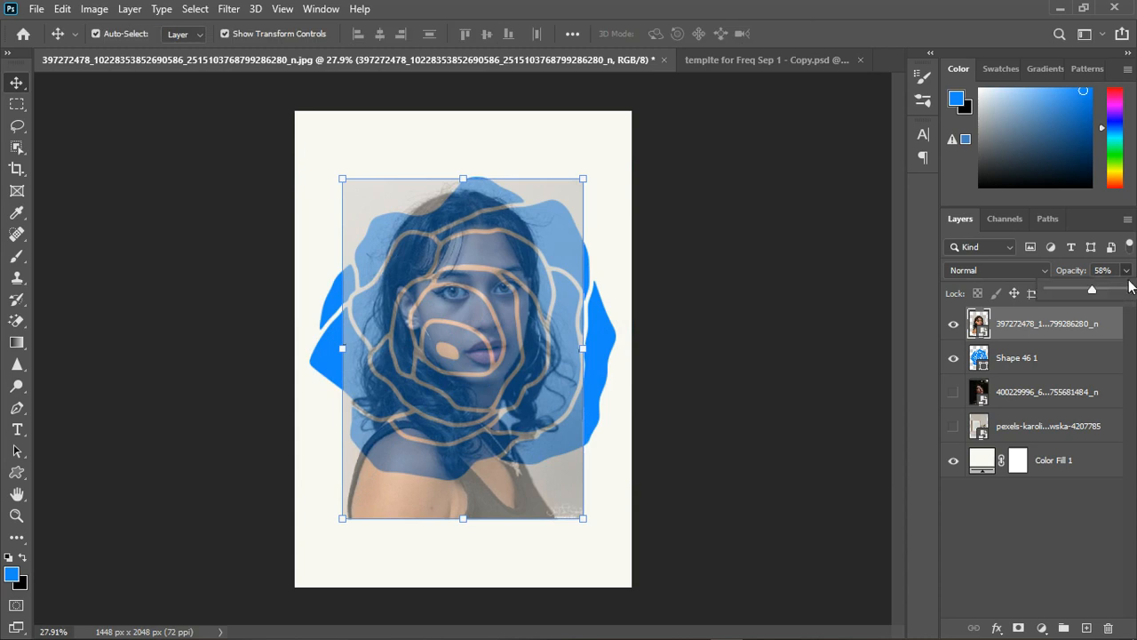
pyautogui.moveTo(1091, 295); pyautogui.dragTo(1125, 291)
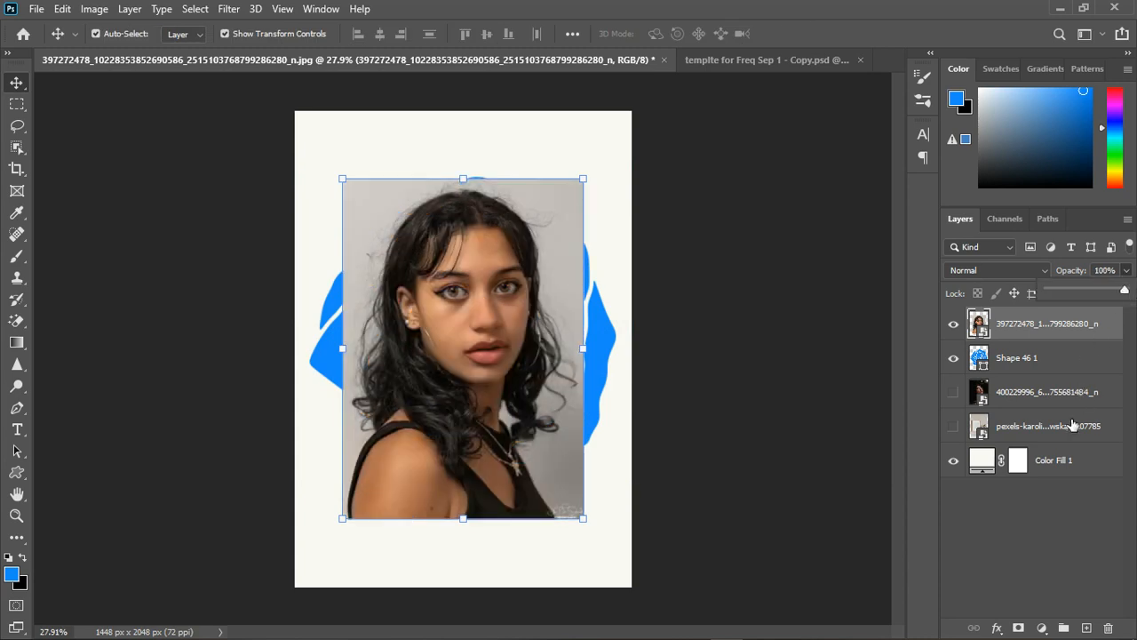
# - Add an empty layer above the background fill and move it directly beneath the rose shape layer
pyautogui.click(1083, 467)
pyautogui.click(1084, 467)
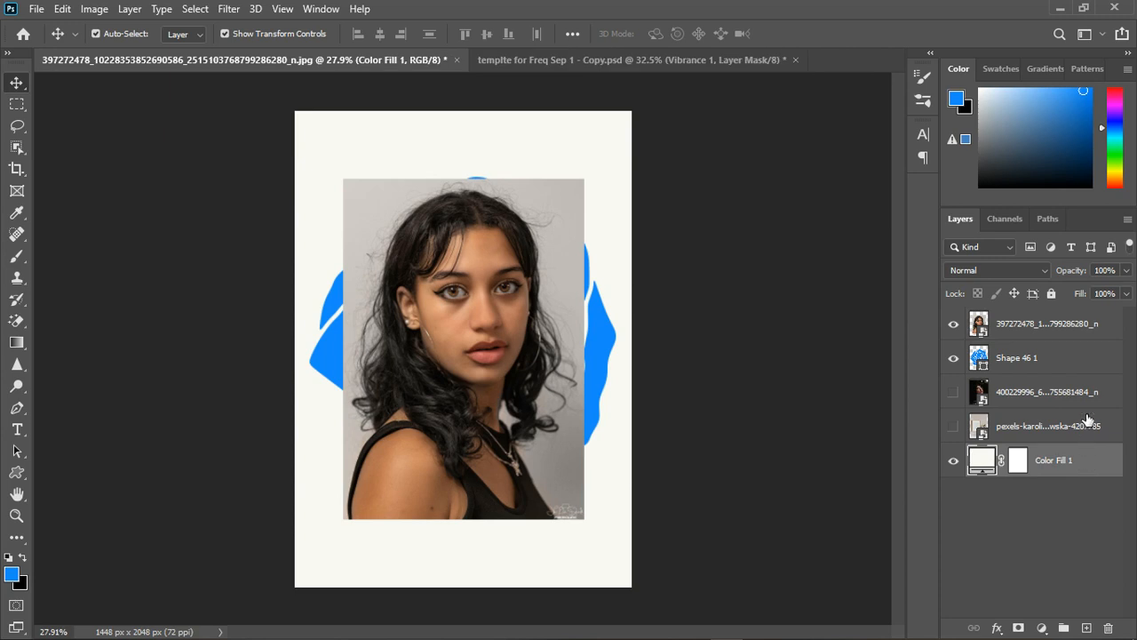
pyautogui.click(1085, 628)
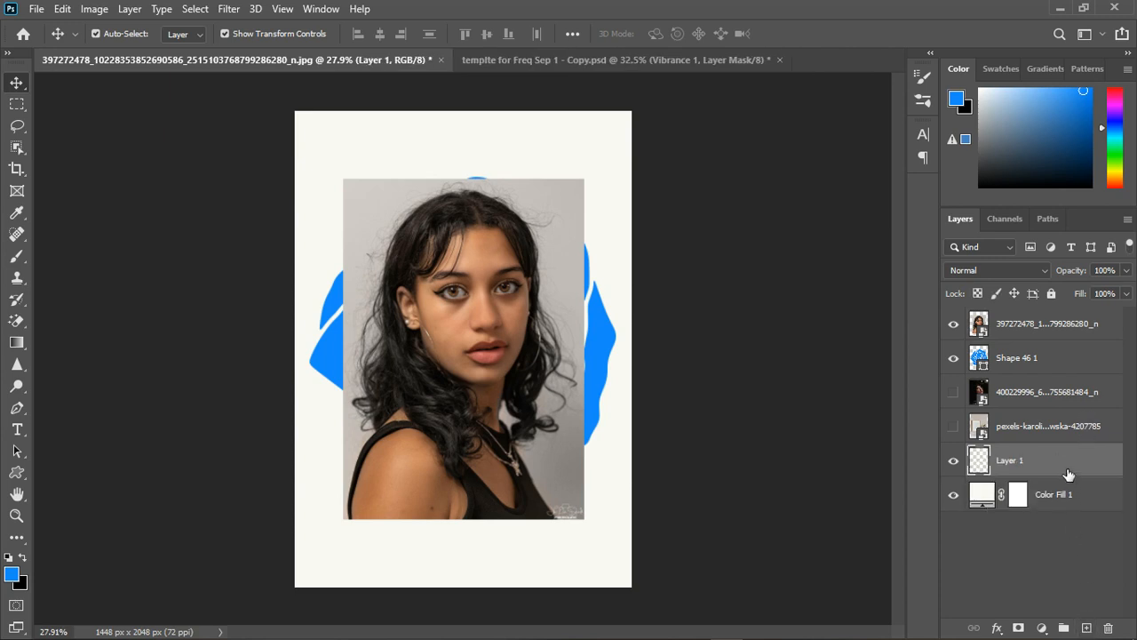
pyautogui.moveTo(1066, 471); pyautogui.dragTo(1072, 394)
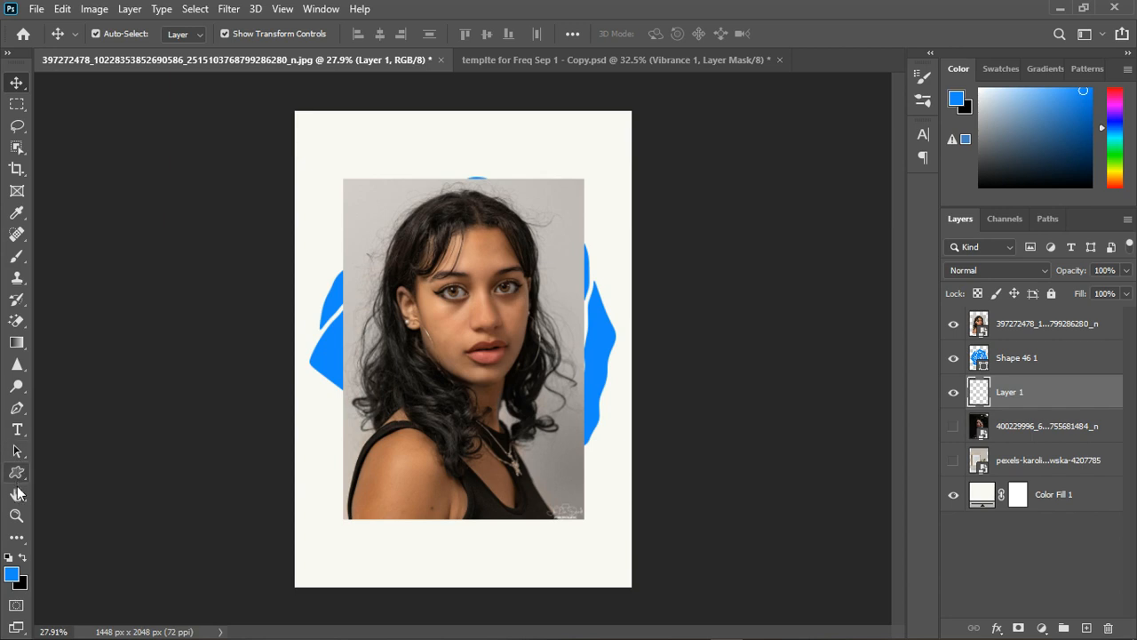
# - Load the Black, White preset for the Gradient tool and recolour its black stop with a grey sampled from the photo's background, slightly darkened
pyautogui.click(16, 342)
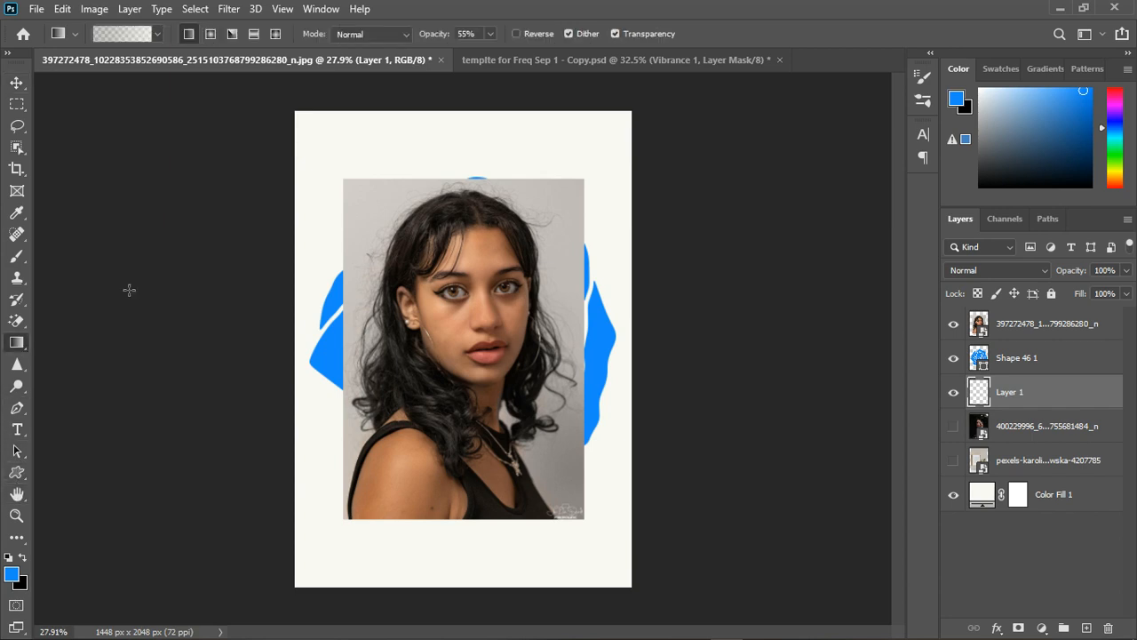
pyautogui.click(124, 35)
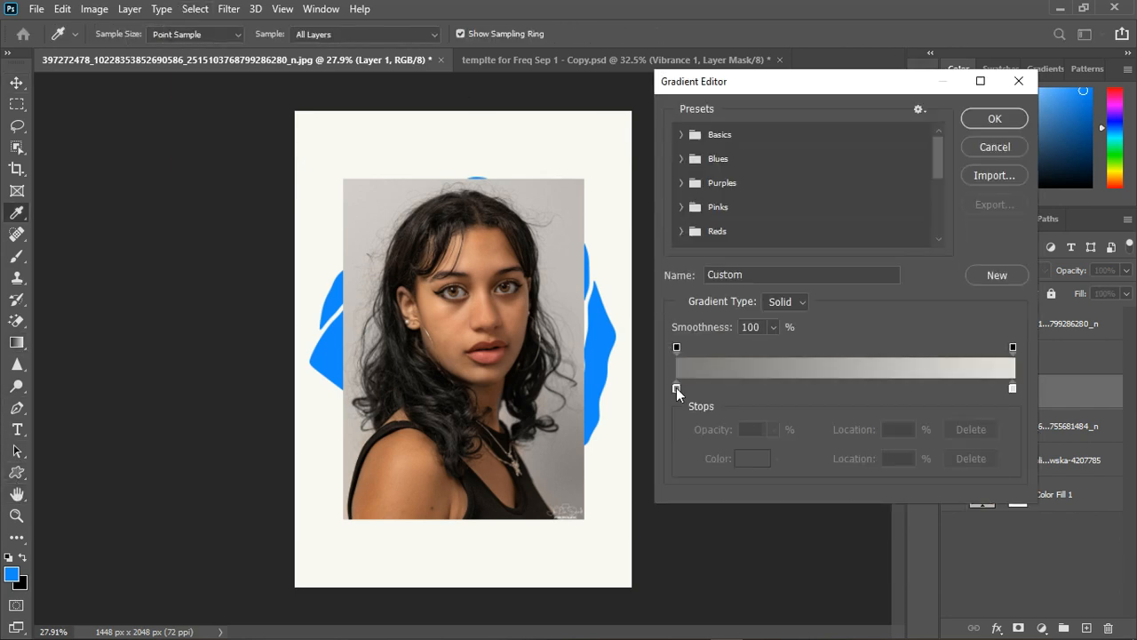
pyautogui.click(682, 135)
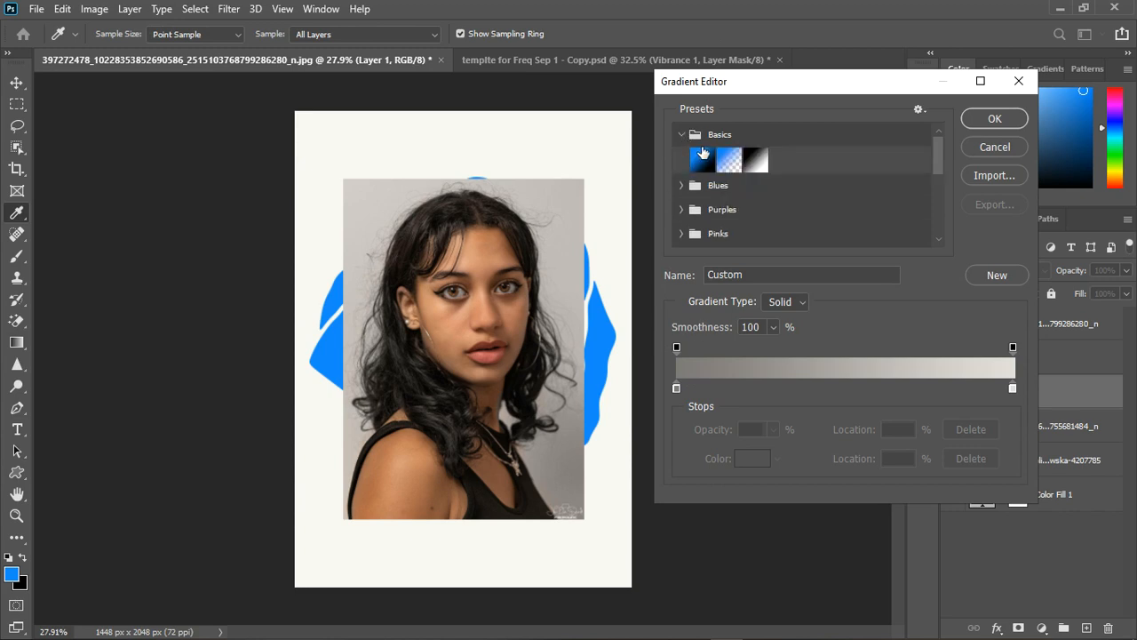
pyautogui.click(756, 161)
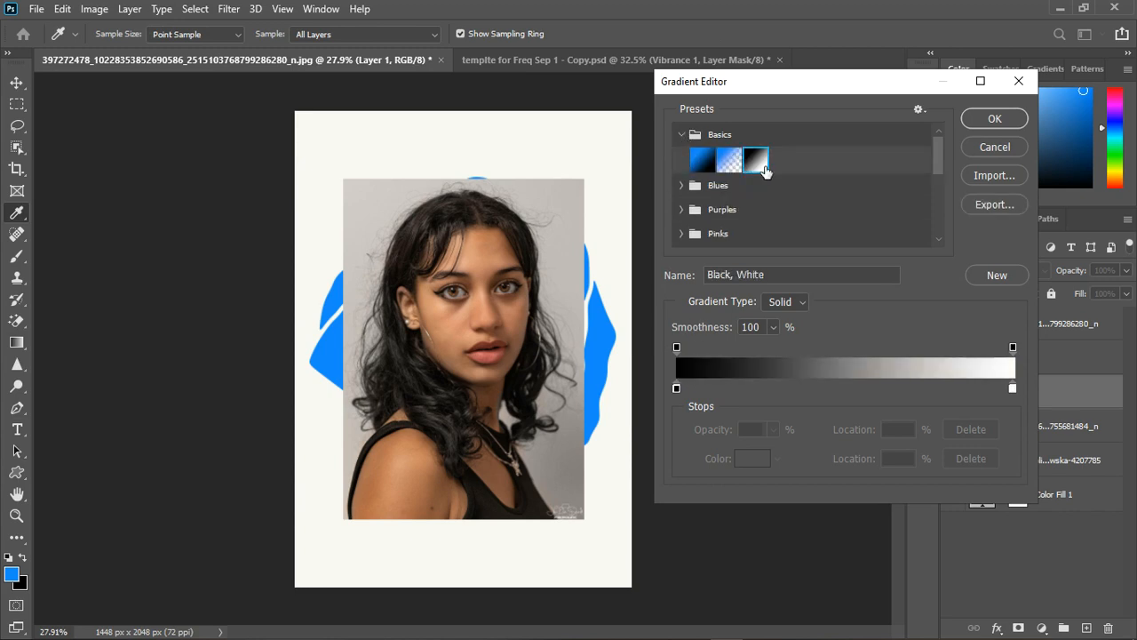
pyautogui.doubleClick(675, 387)
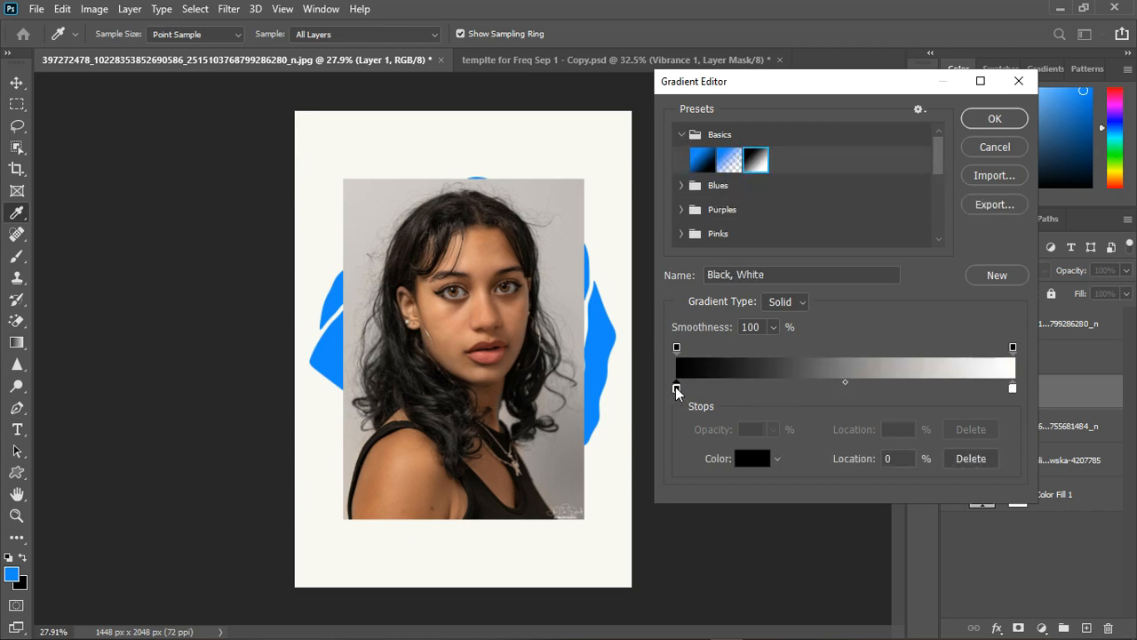
pyautogui.click(583, 494)
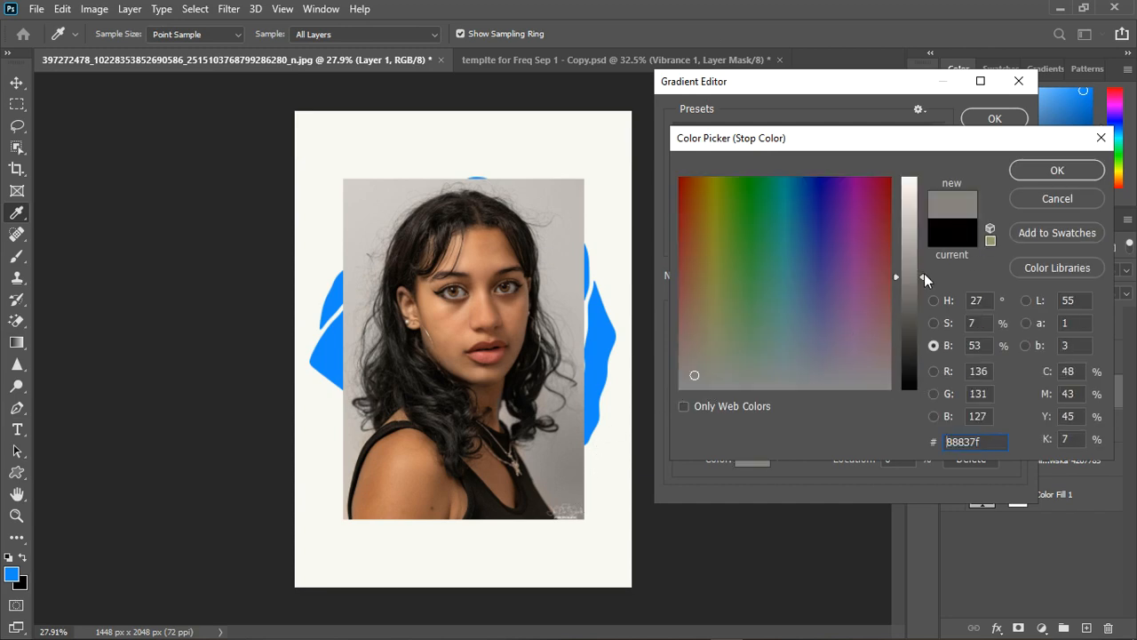
pyautogui.moveTo(925, 273); pyautogui.dragTo(922, 291)
pyautogui.click(1058, 170)
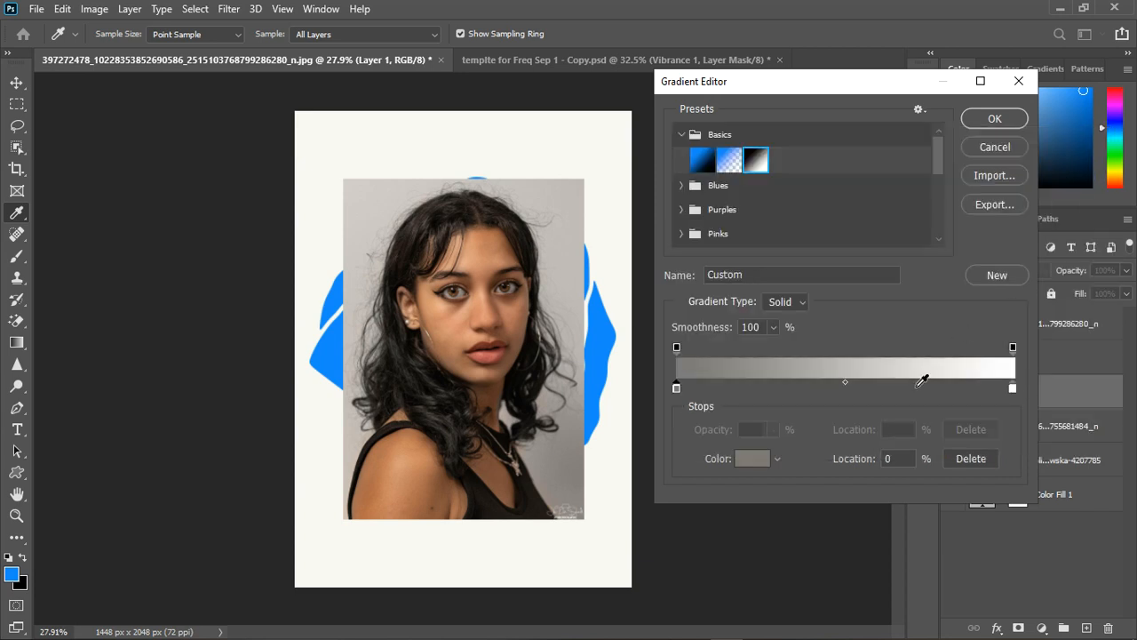
# - Set the gradient's white stop to the light grey cfcac6 sampled from the photo's upper background and accept the gradient
pyautogui.doubleClick(1013, 388)
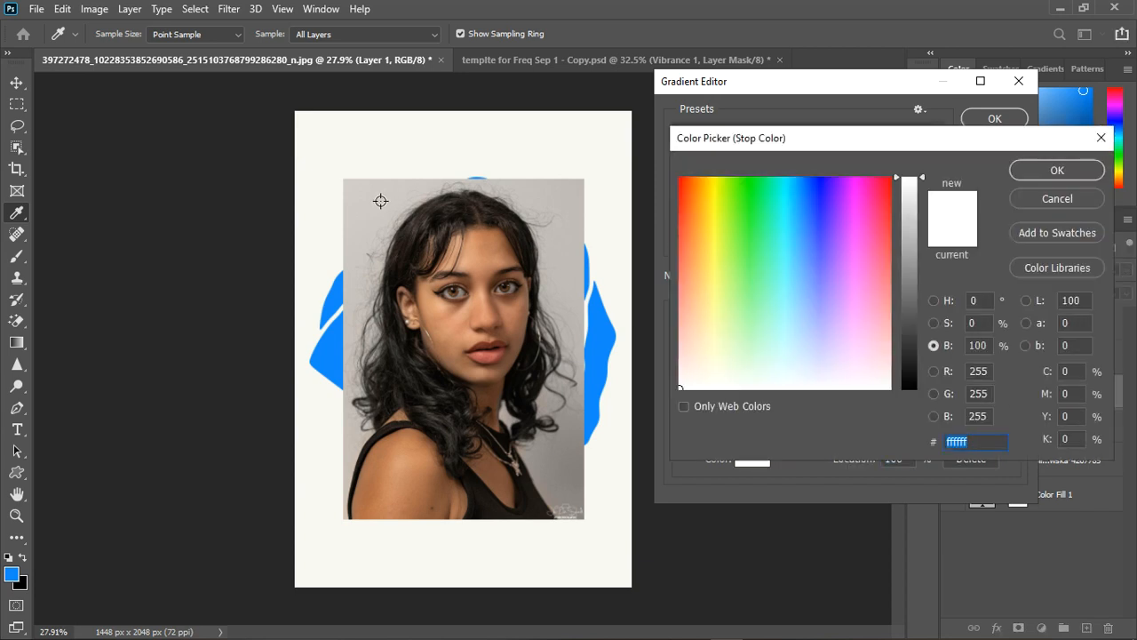
pyautogui.click(362, 195)
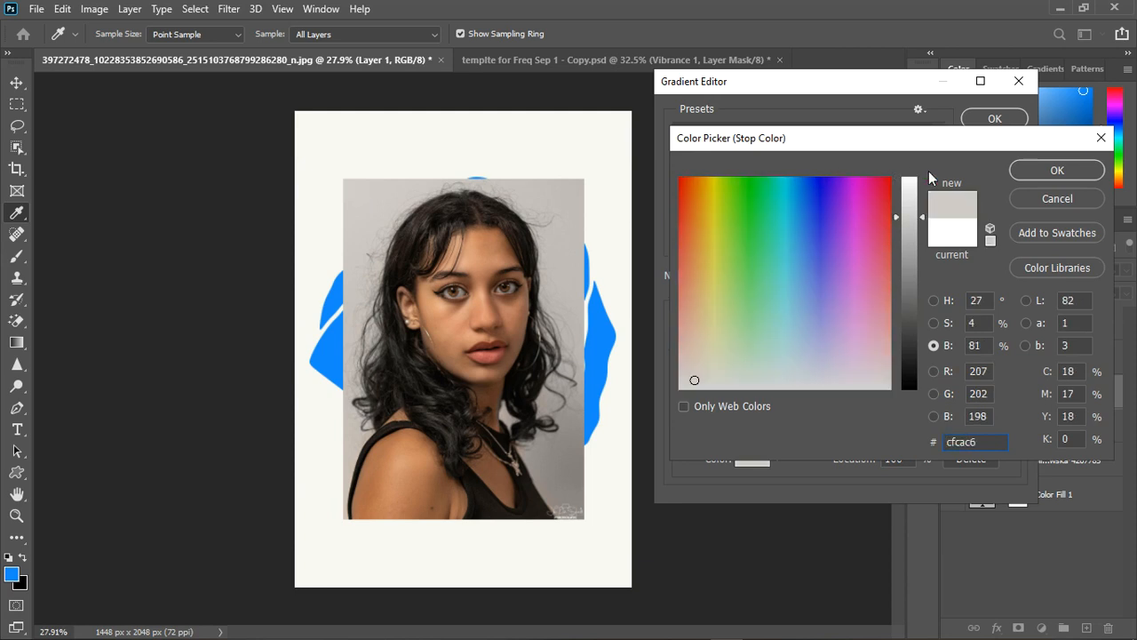
pyautogui.click(1049, 178)
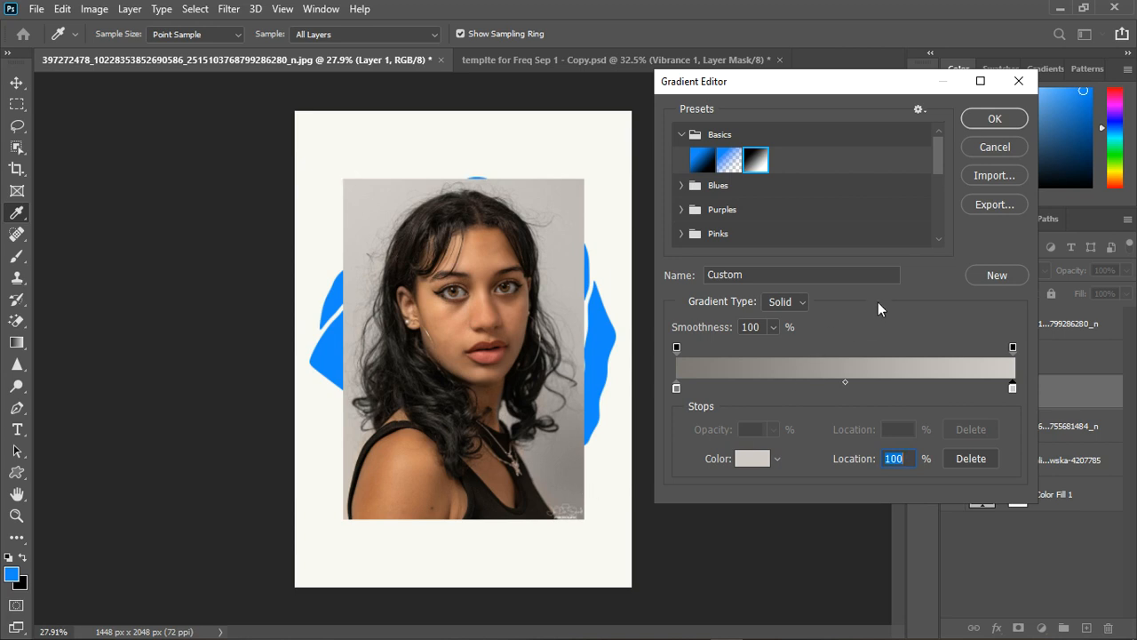
pyautogui.click(991, 125)
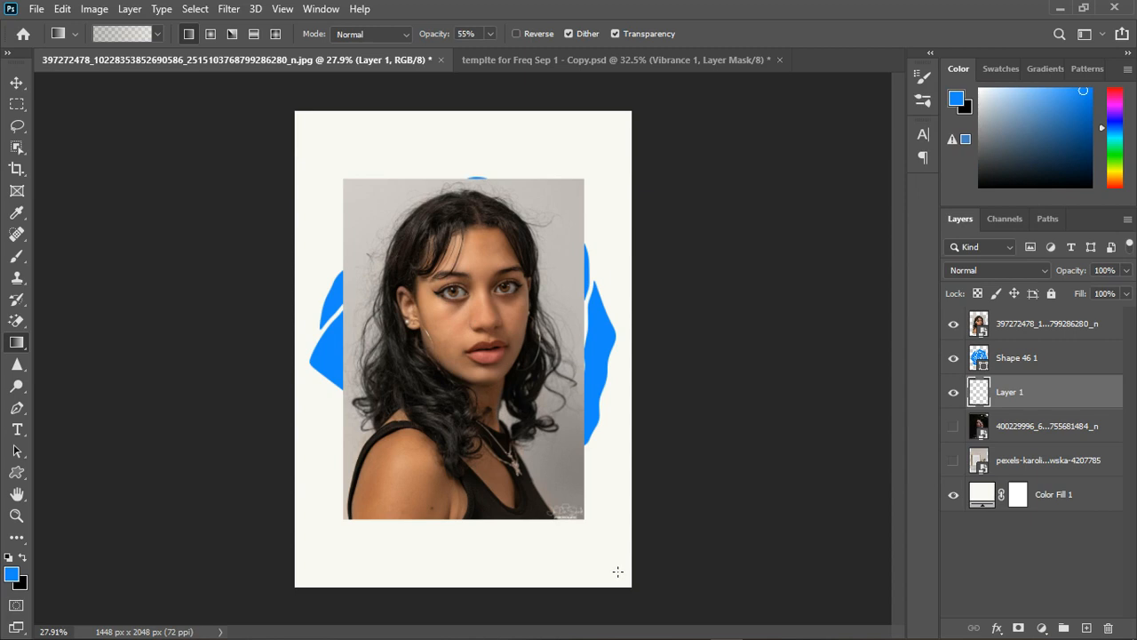
# - Try the grey linear gradient diagonally across the empty layer from lower-right to upper-left of the canvas, and undo it
pyautogui.moveTo(617, 571); pyautogui.dragTo(343, 163)
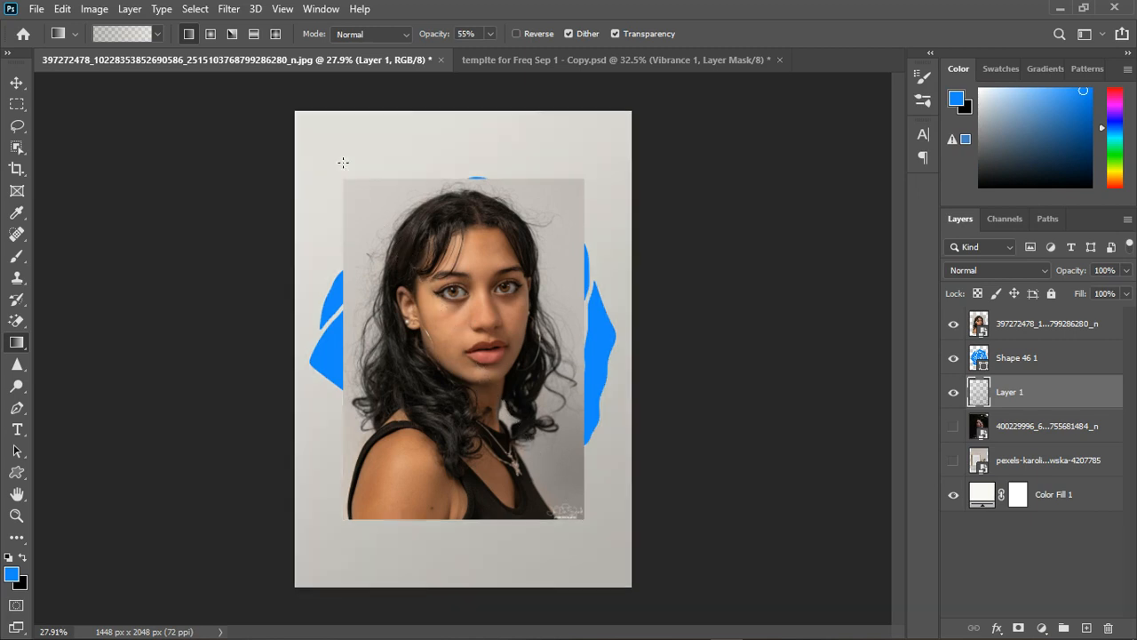
pyautogui.hotkey('ctrl', 'z')
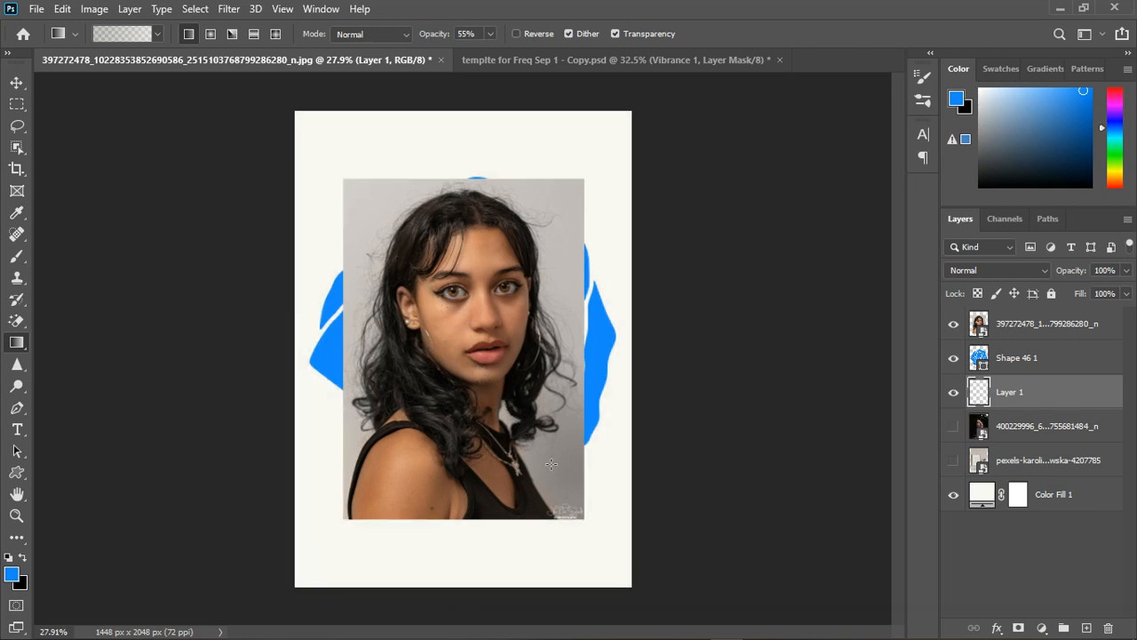
# - Draw the grey linear gradient diagonally across the empty layer, from the photo's lower-right area to its upper-left area
pyautogui.moveTo(537, 456); pyautogui.dragTo(388, 225)
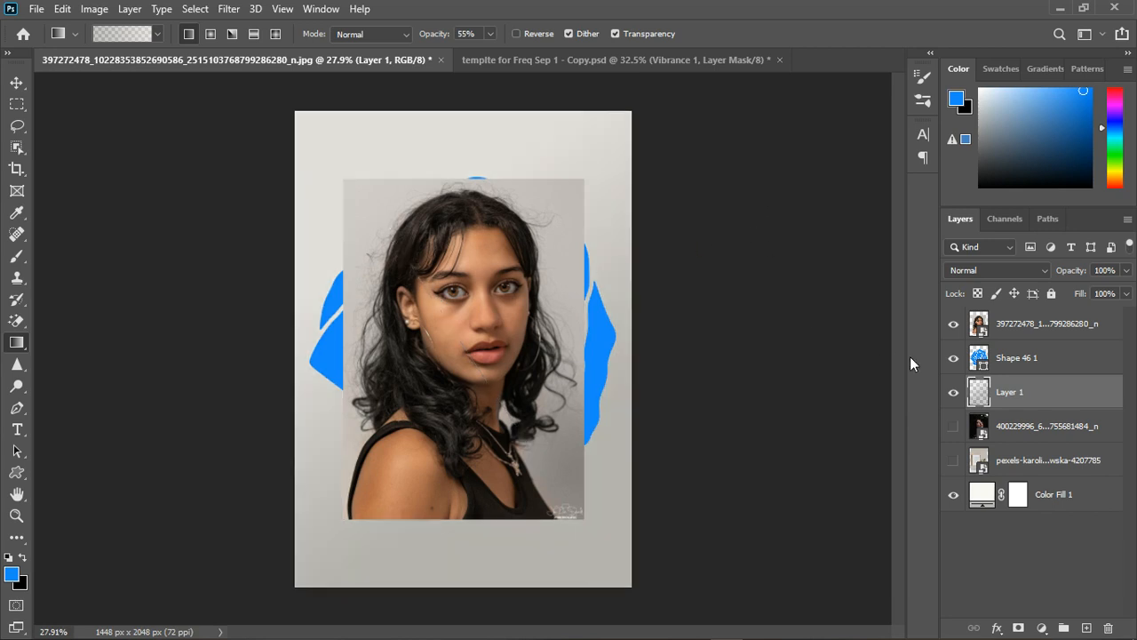
# - Darken the grey gradient with a Curves adjustment clipped to its layer, pulling the midtones down, and merge the two layers
pyautogui.click(1042, 628)
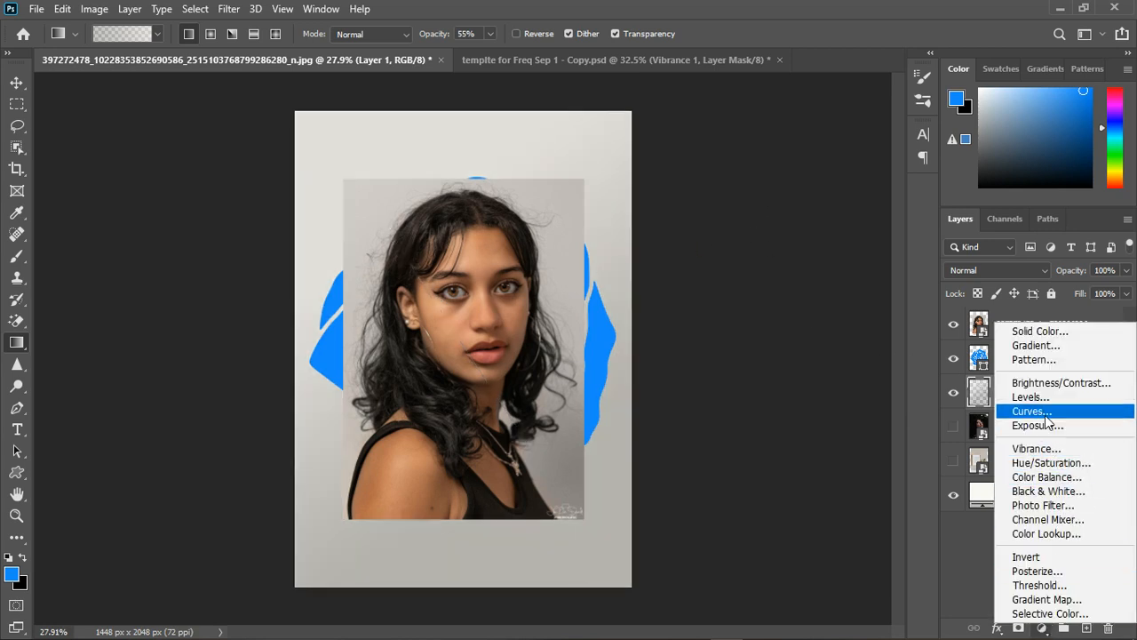
pyautogui.click(1022, 406)
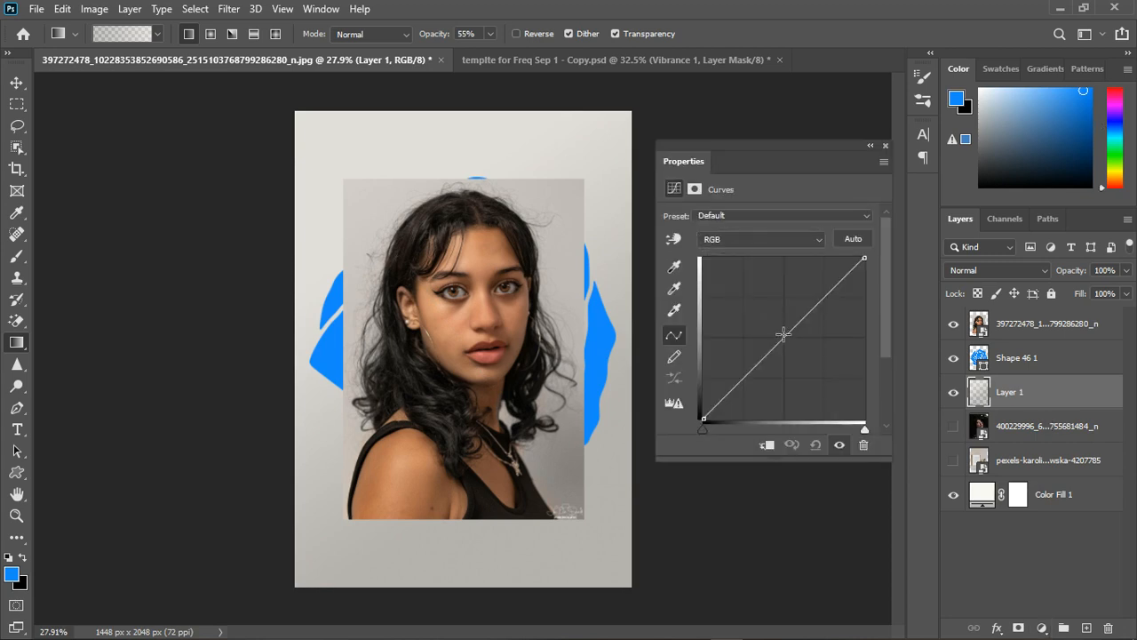
pyautogui.click(794, 347)
pyautogui.click(768, 445)
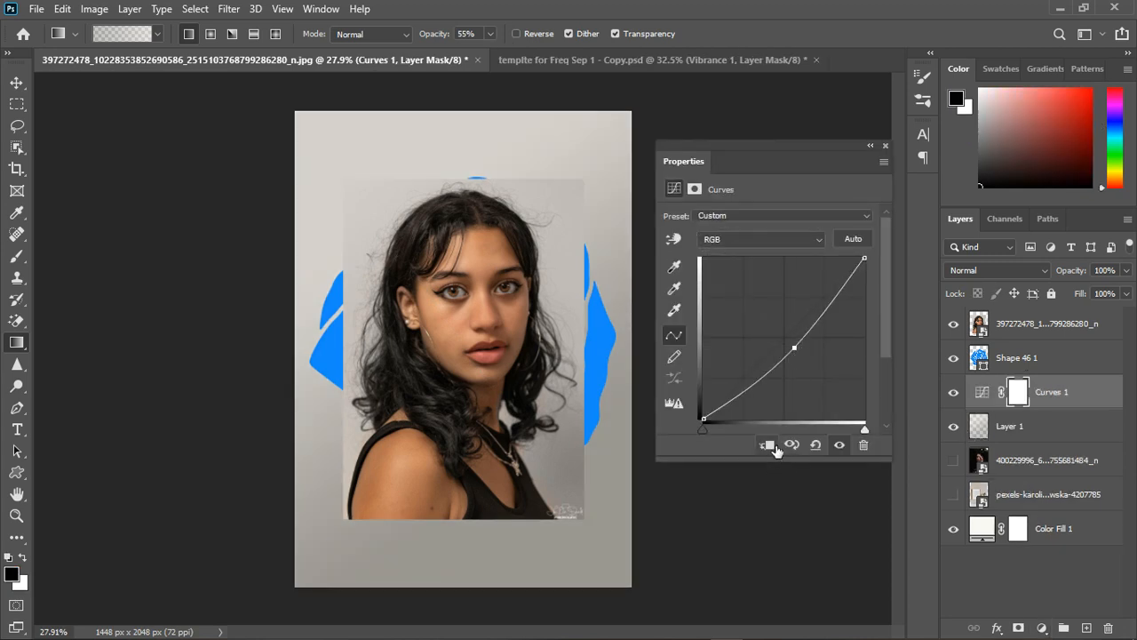
pyautogui.moveTo(802, 361); pyautogui.dragTo(811, 366)
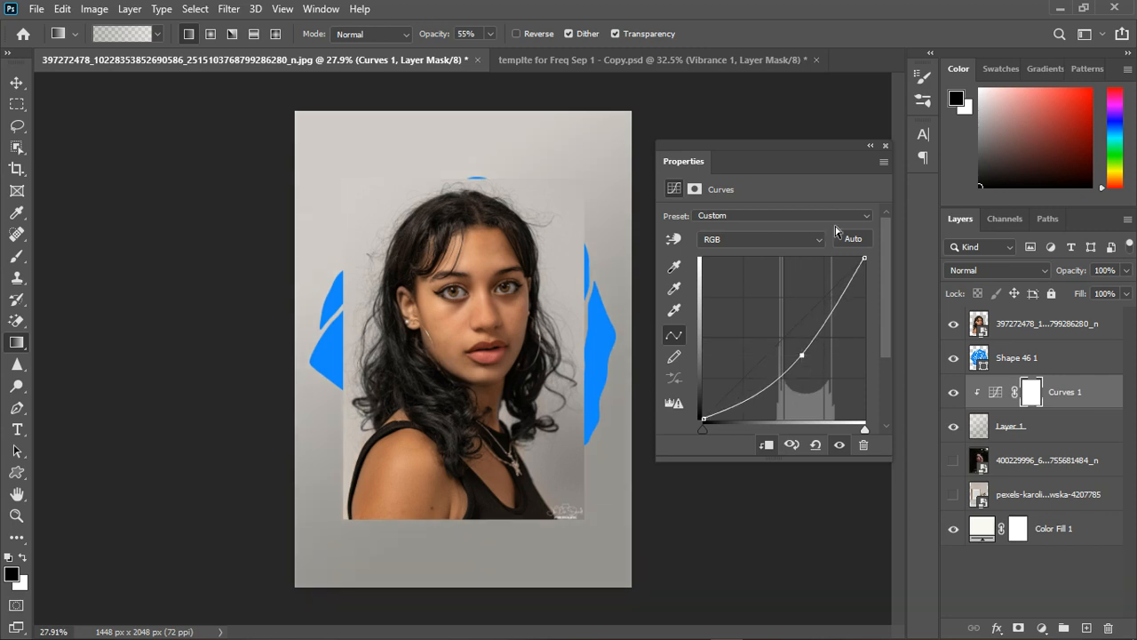
pyautogui.click(885, 145)
pyautogui.rightClick(1066, 429)
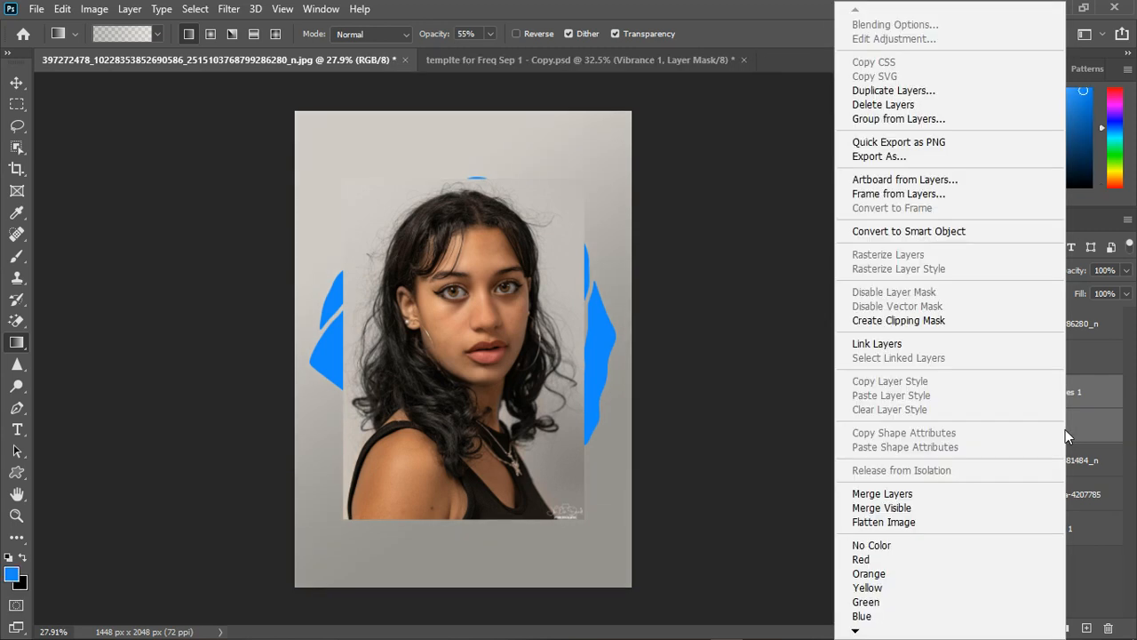
pyautogui.click(919, 491)
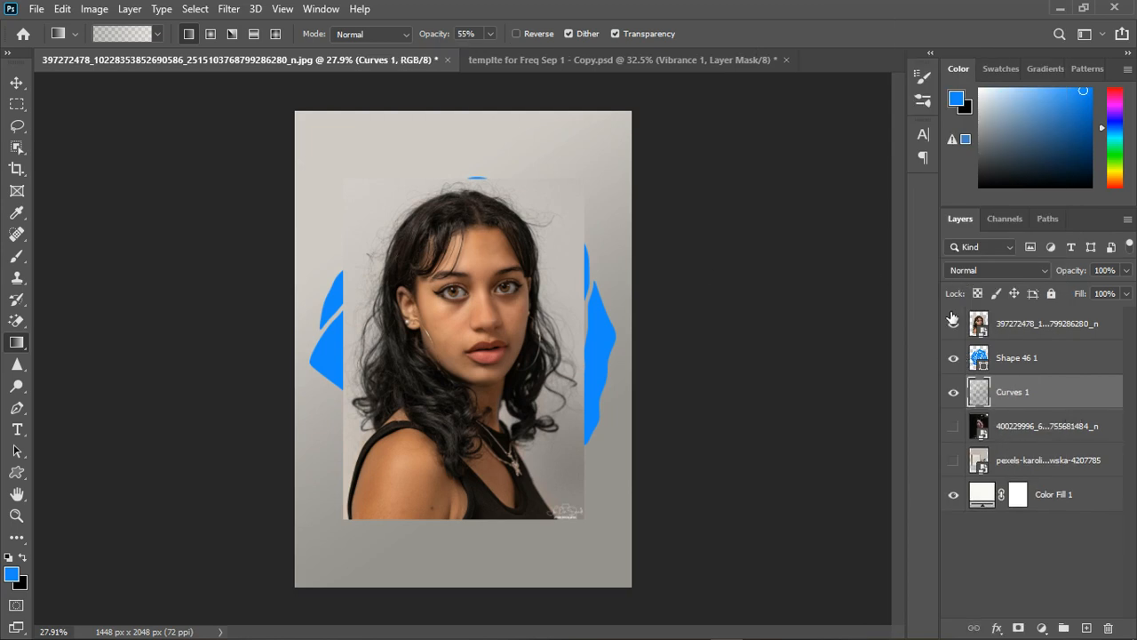
# - Lower the portrait layer's opacity to 71% so the rose shape can be used for alignment
pyautogui.click(16, 83)
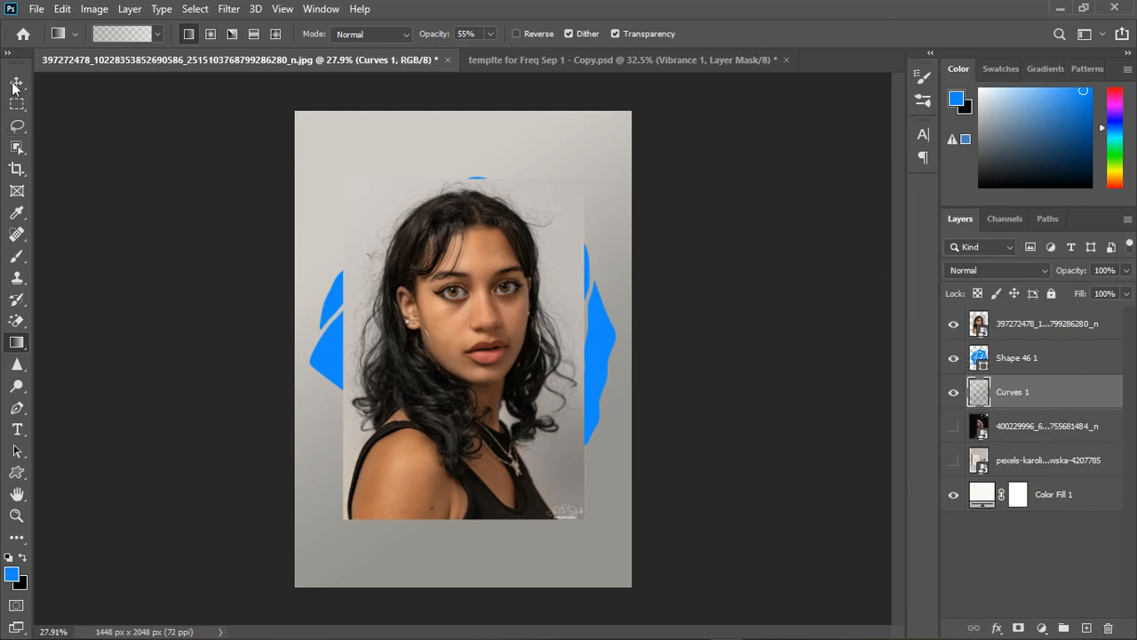
pyautogui.click(498, 314)
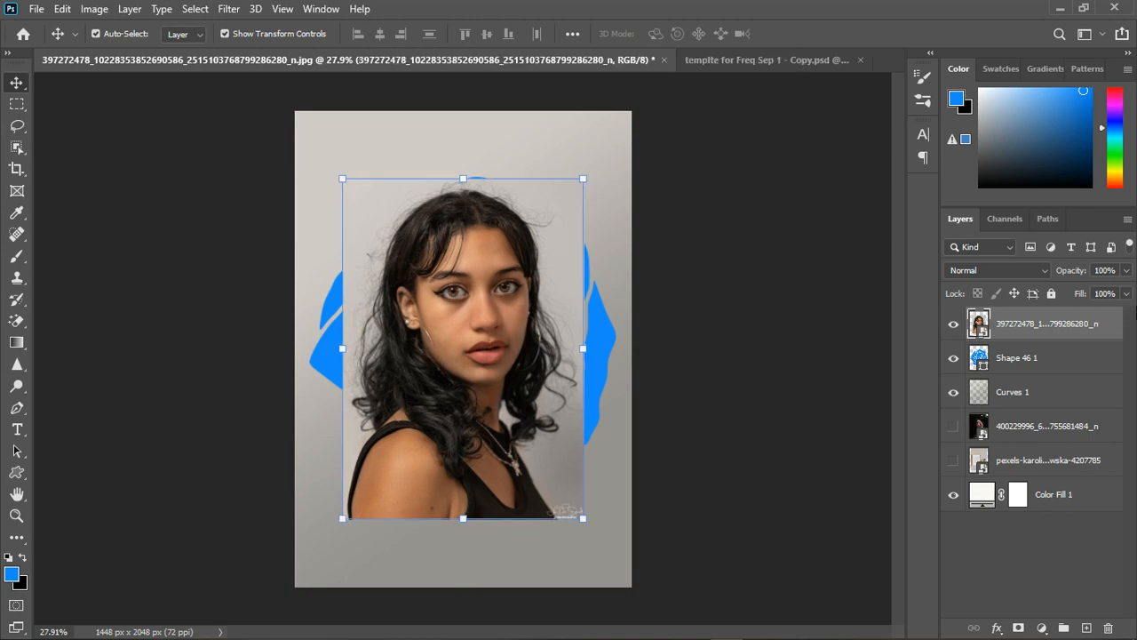
pyautogui.click(1127, 271)
pyautogui.moveTo(1124, 290); pyautogui.dragTo(1102, 289)
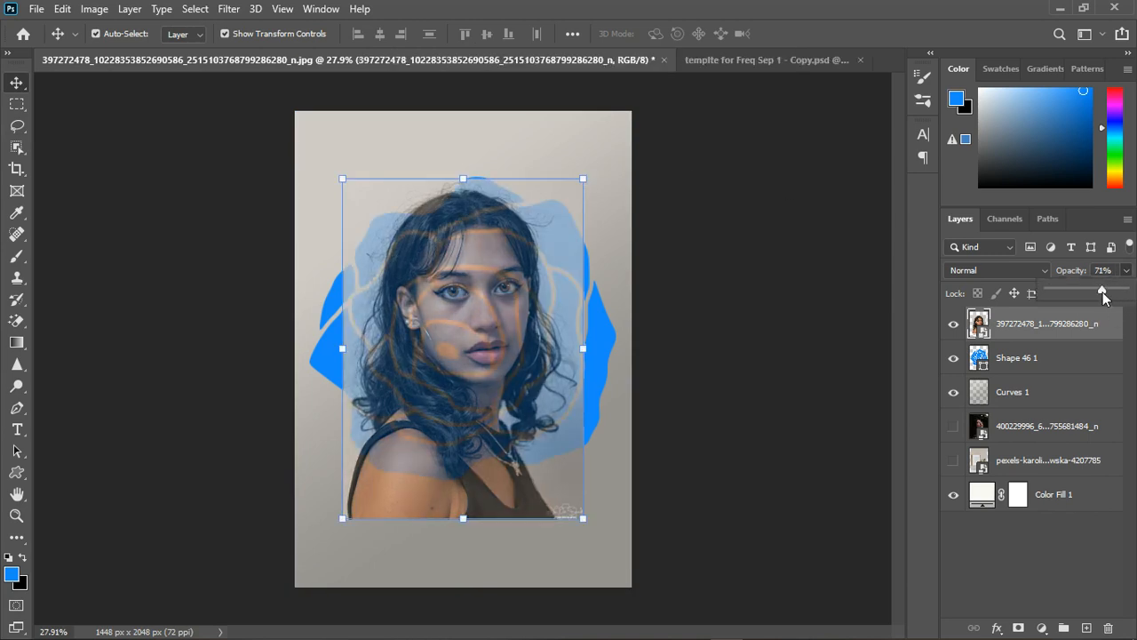
# - Scale the portrait to 90.89%, move it down so the face sits over the rose's centre, and apply the transform
pyautogui.moveTo(585, 181); pyautogui.dragTo(632, 147)
pyautogui.moveTo(464, 235); pyautogui.dragTo(471, 294)
pyautogui.scroll(6, 471, 293)
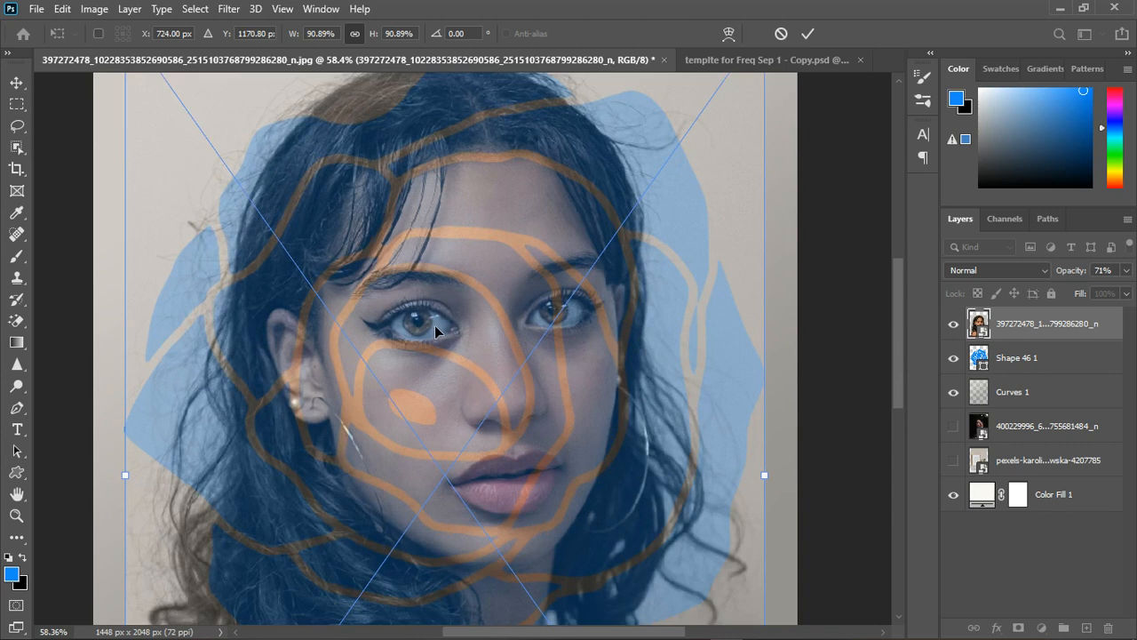
pyautogui.moveTo(435, 329); pyautogui.dragTo(433, 325)
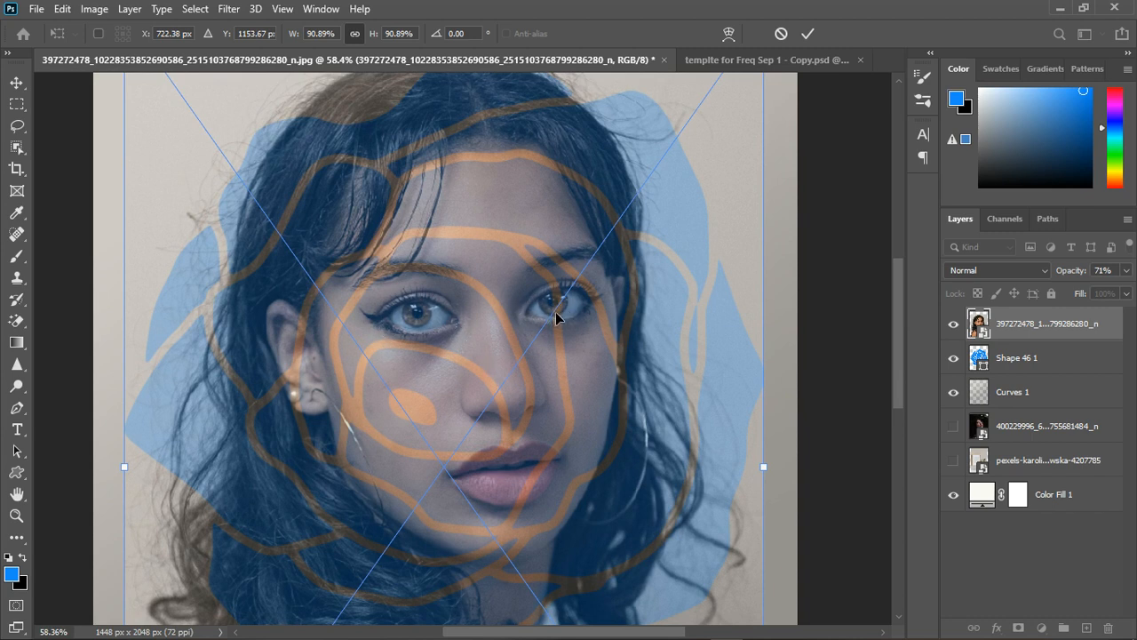
pyautogui.click(808, 33)
# - Clip the portrait layer to the rose shape layer directly beneath it
pyautogui.scroll(-2, 596, 280)
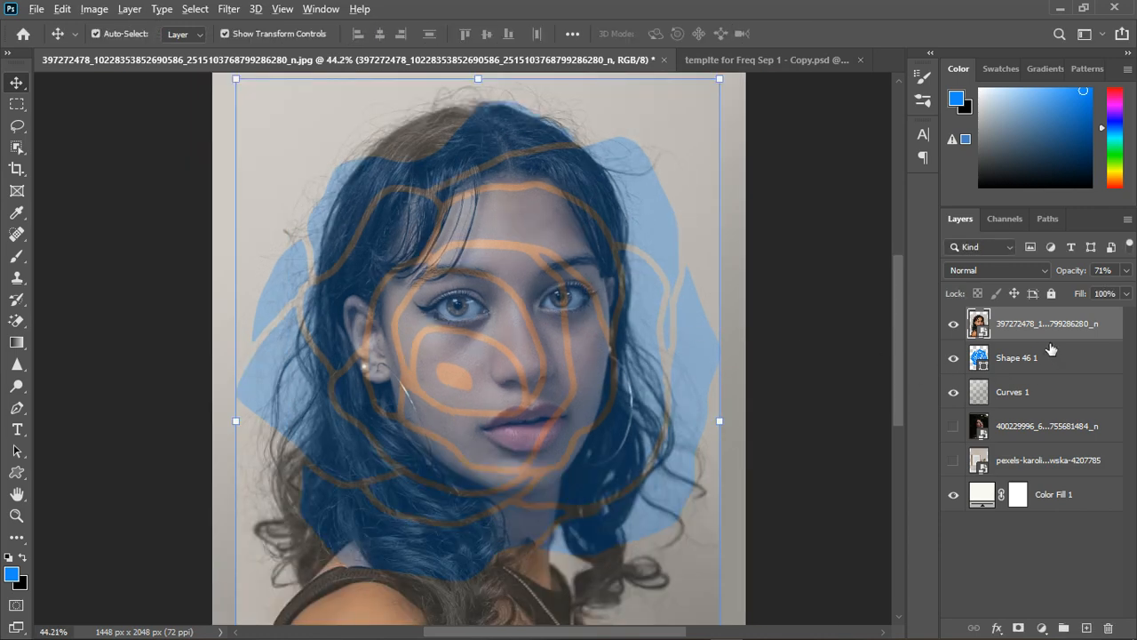
pyautogui.click(1054, 343)
pyautogui.click(1056, 340)
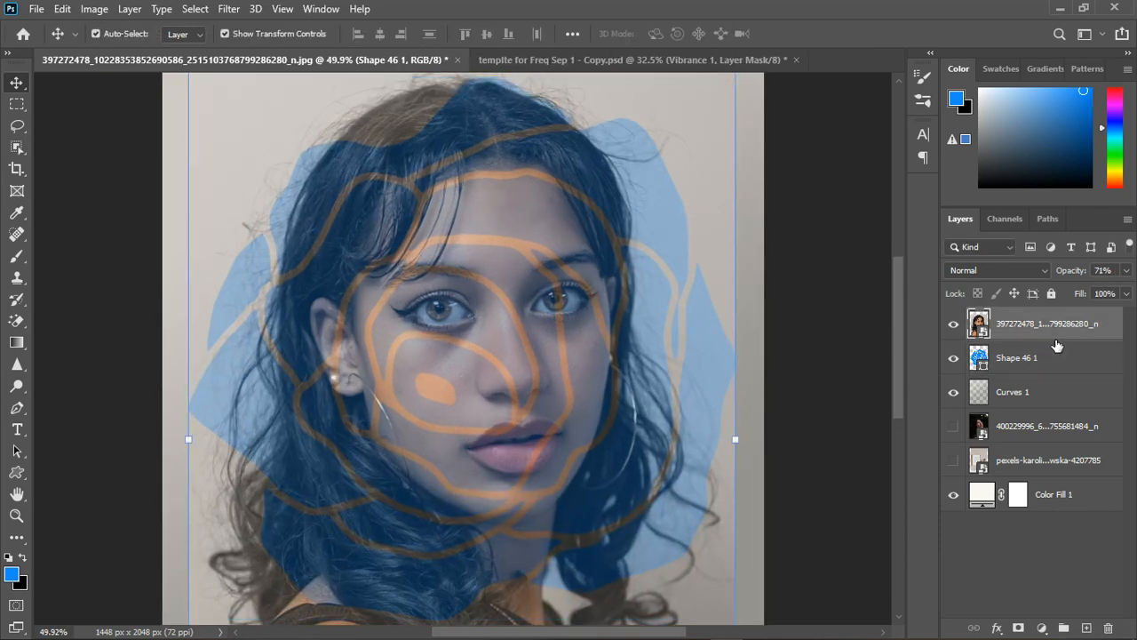
pyautogui.keyDown('alt'); pyautogui.click(1057, 346); pyautogui.keyUp('alt')
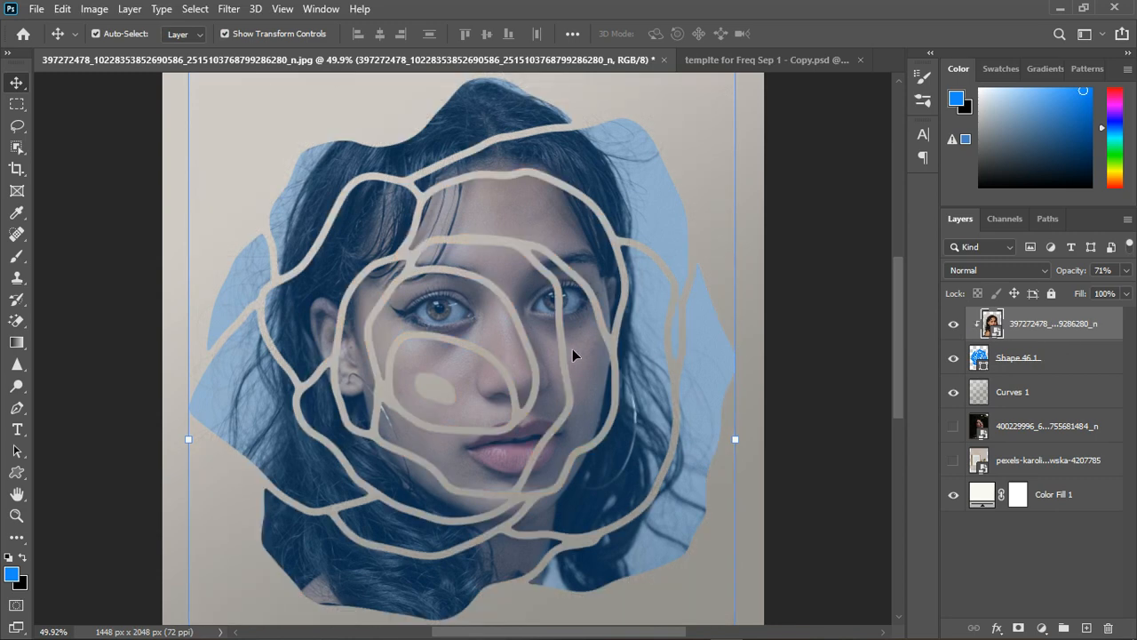
pyautogui.scroll(-2, 573, 355)
pyautogui.scroll(-1, 573, 355)
pyautogui.click(799, 298)
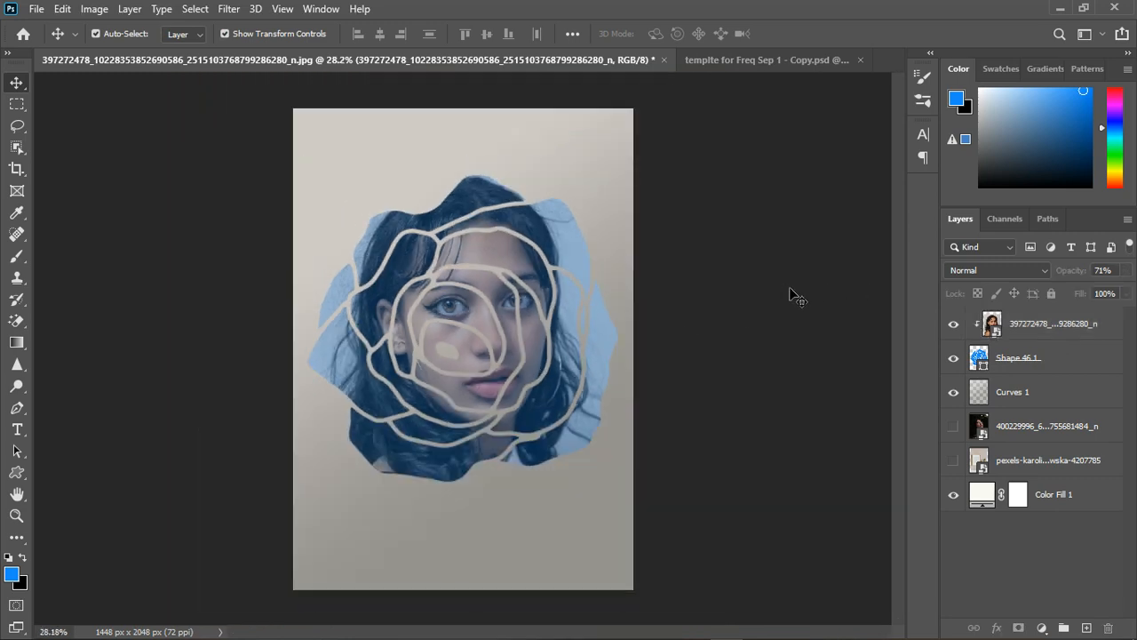
# - Raise the clipped portrait layer's opacity to 93%
pyautogui.click(1065, 340)
pyautogui.moveTo(1126, 270)
pyautogui.mouseDown()
pyautogui.moveTo(1108, 292)
pyautogui.moveTo(1123, 291)
pyautogui.mouseUp()
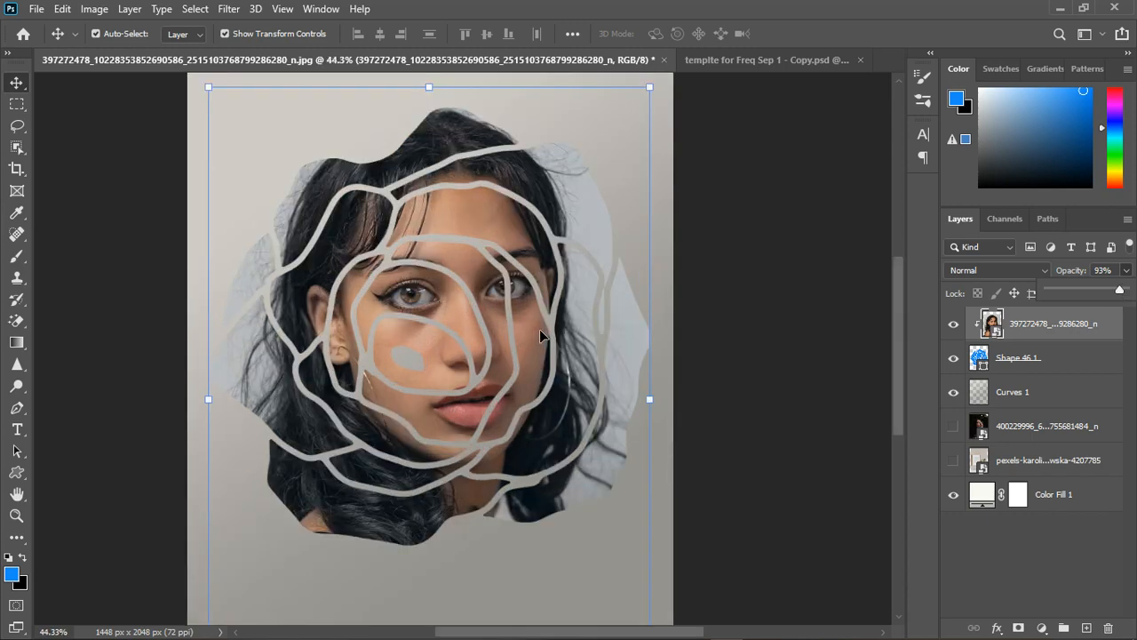
pyautogui.scroll(3, 540, 335)
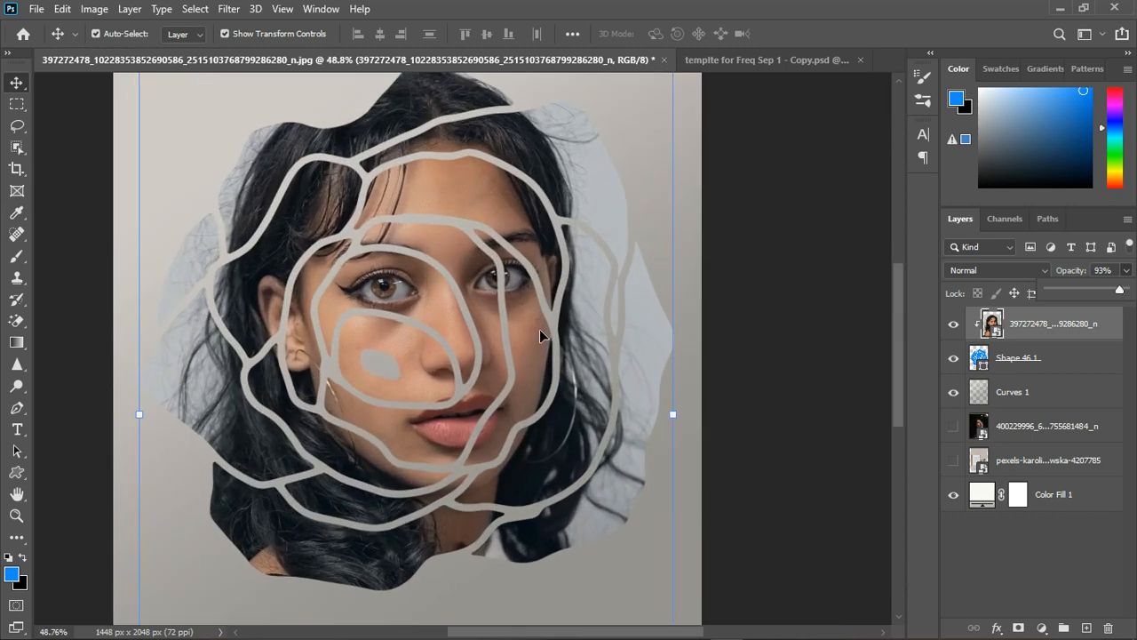
pyautogui.scroll(-2, 540, 329)
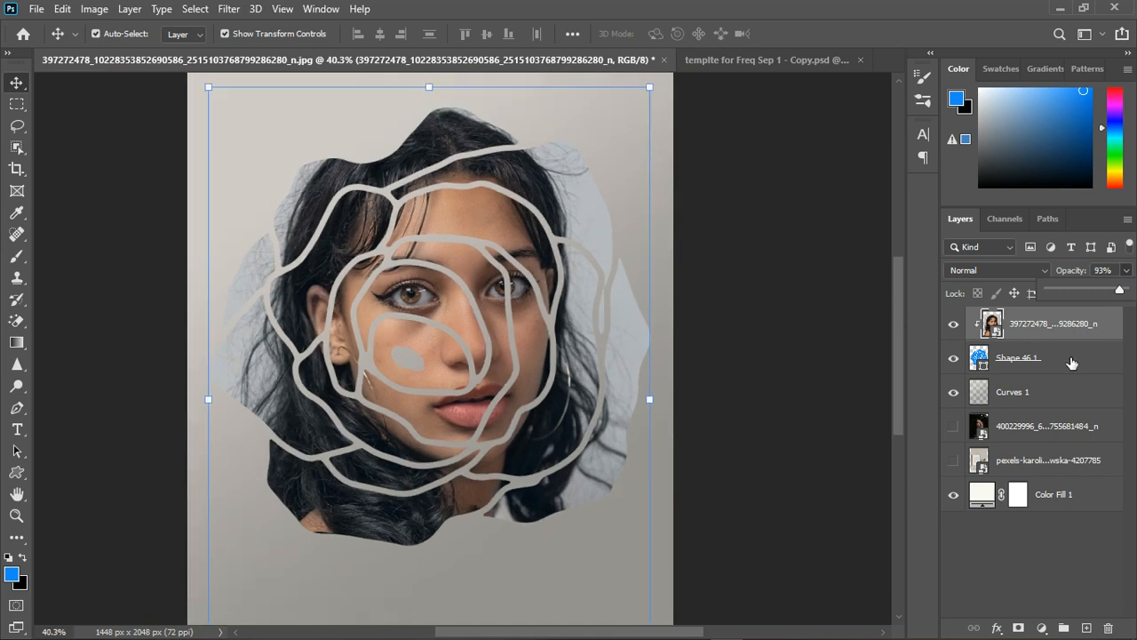
# - Enable Bevel & Emboss with Contour in the rose shape's layer style, keeping the artwork in view
pyautogui.click(1091, 369)
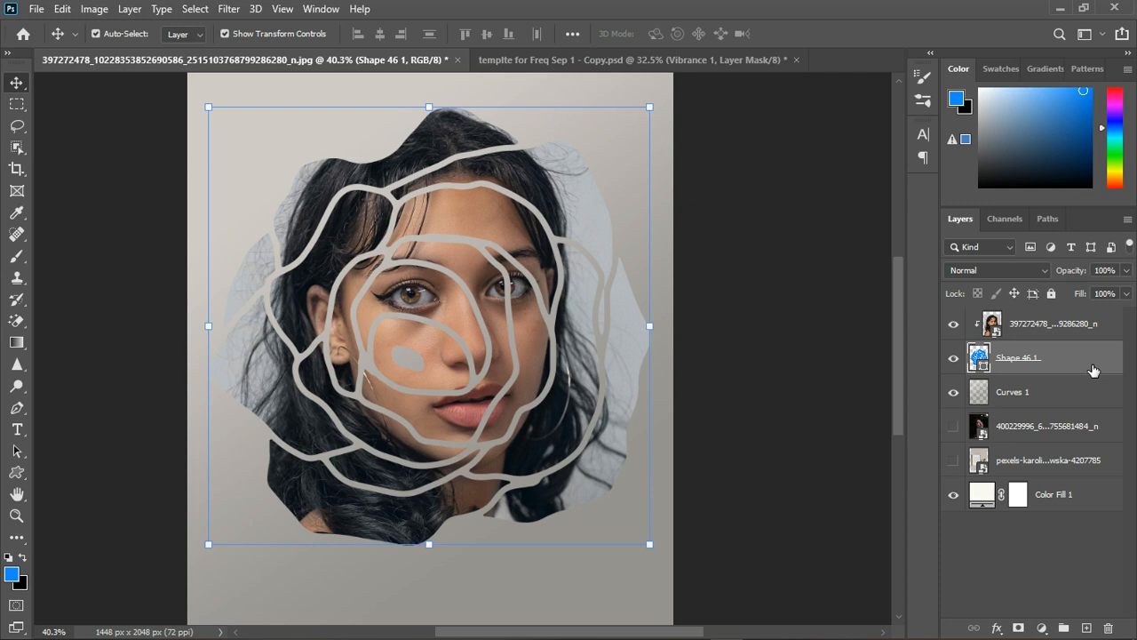
pyautogui.doubleClick(1093, 369)
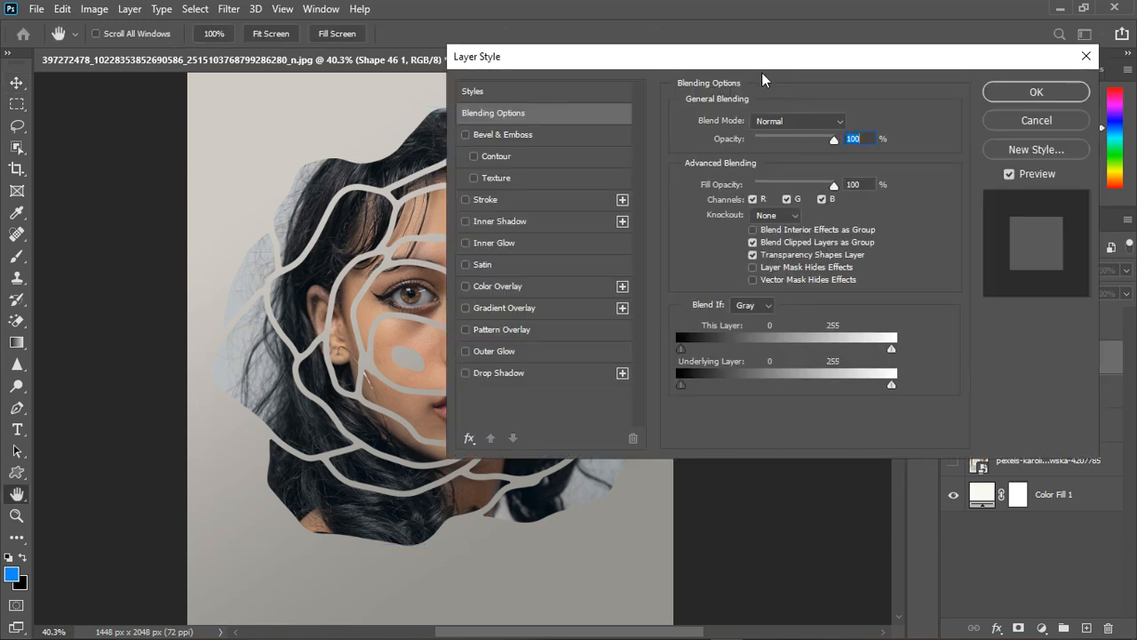
pyautogui.moveTo(812, 59); pyautogui.dragTo(994, 60)
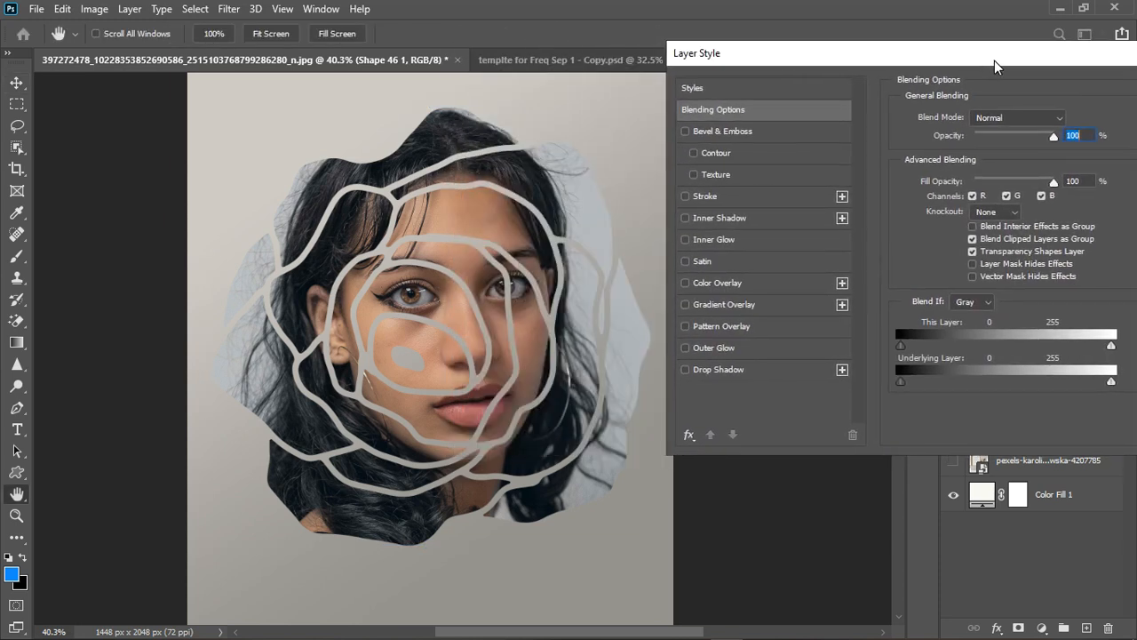
pyautogui.click(698, 152)
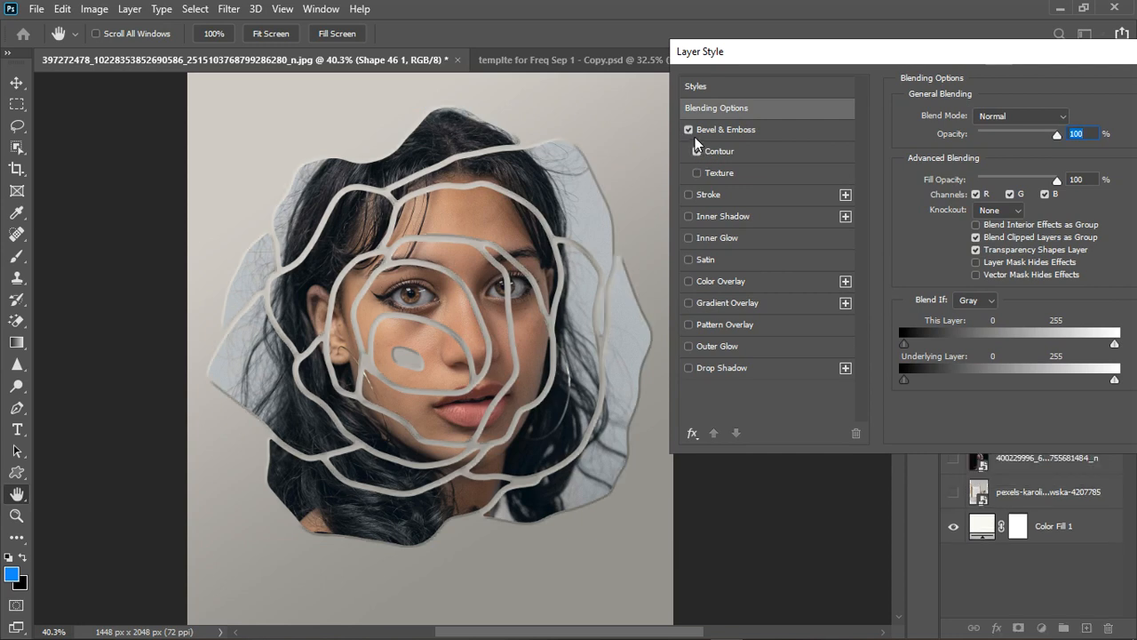
pyautogui.click(720, 133)
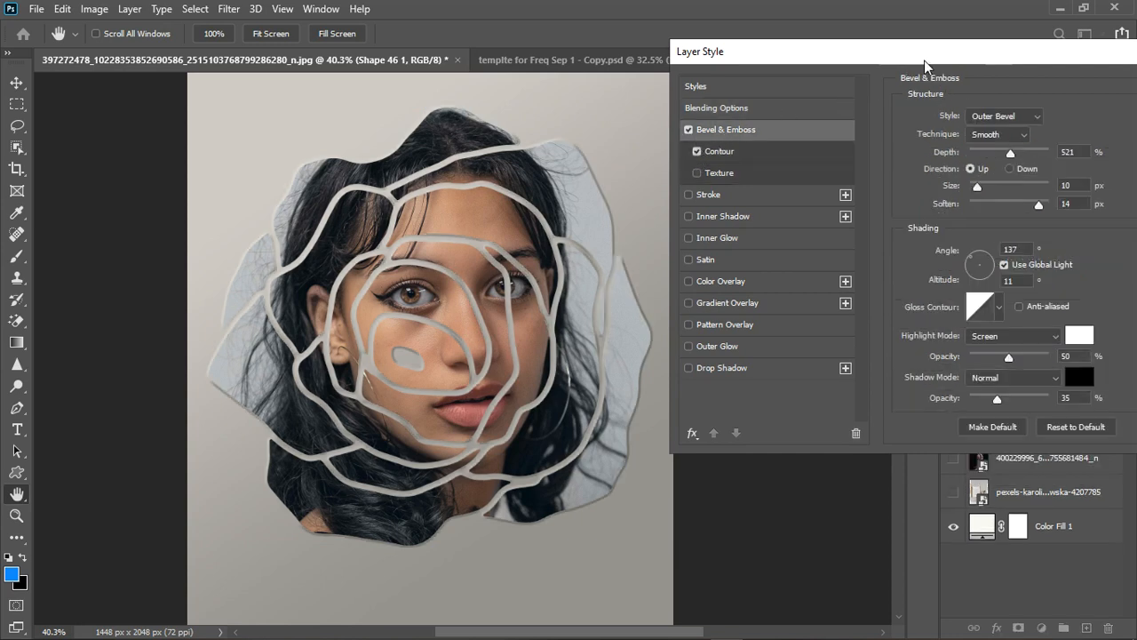
pyautogui.moveTo(925, 59); pyautogui.dragTo(845, 54)
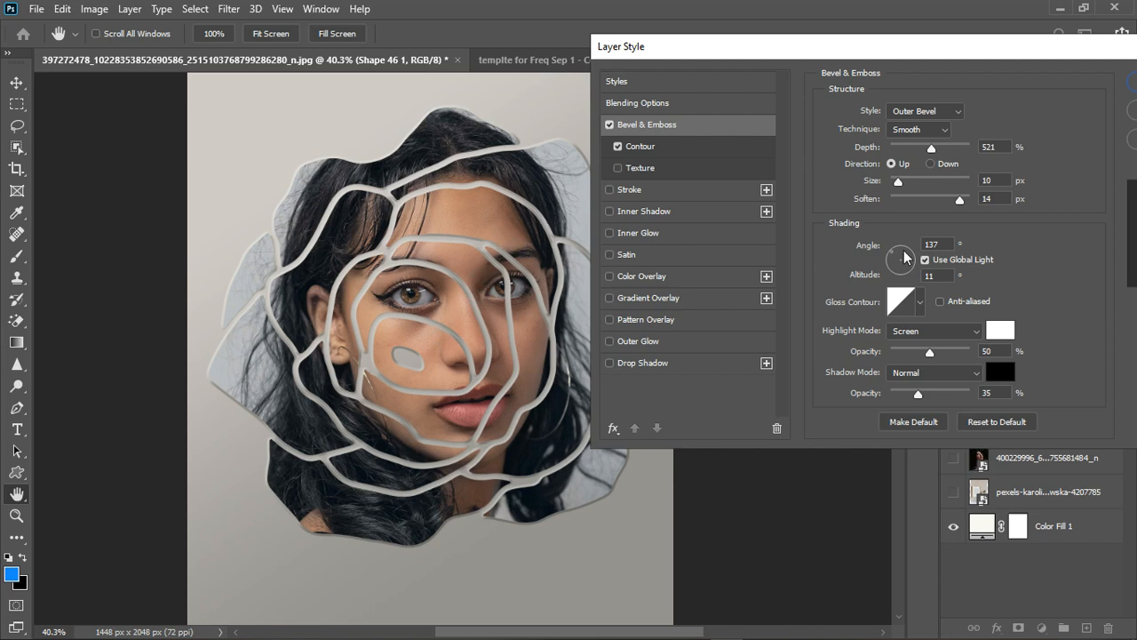
# - Add a Drop Shadow effect to the rose shape and accept the layer style
pyautogui.click(643, 363)
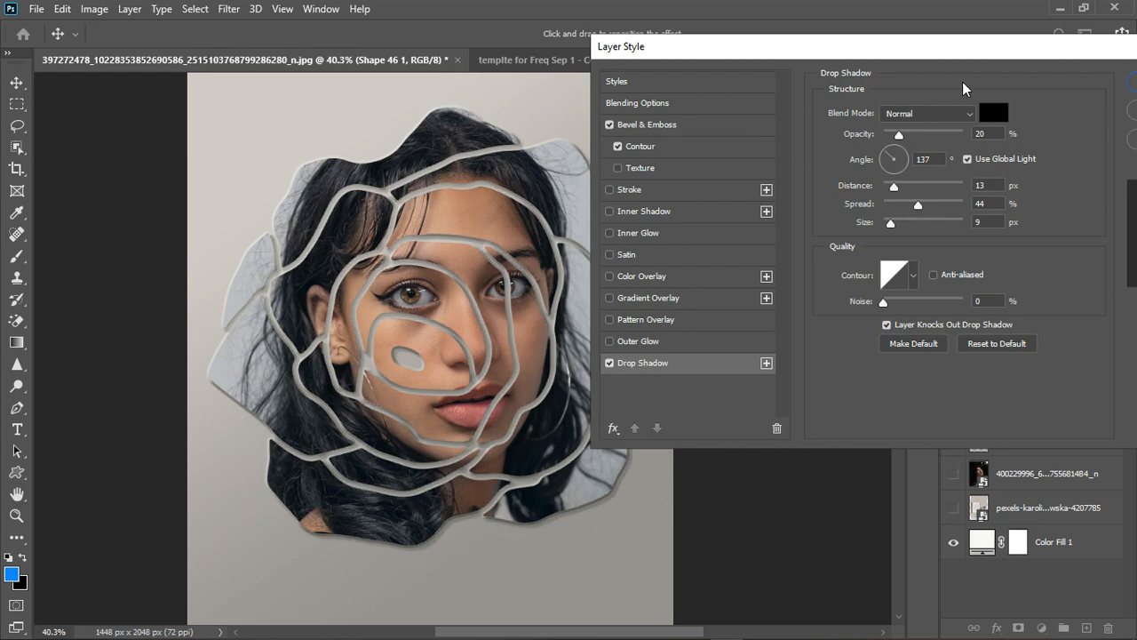
pyautogui.moveTo(901, 55); pyautogui.dragTo(675, 71)
pyautogui.click(863, 101)
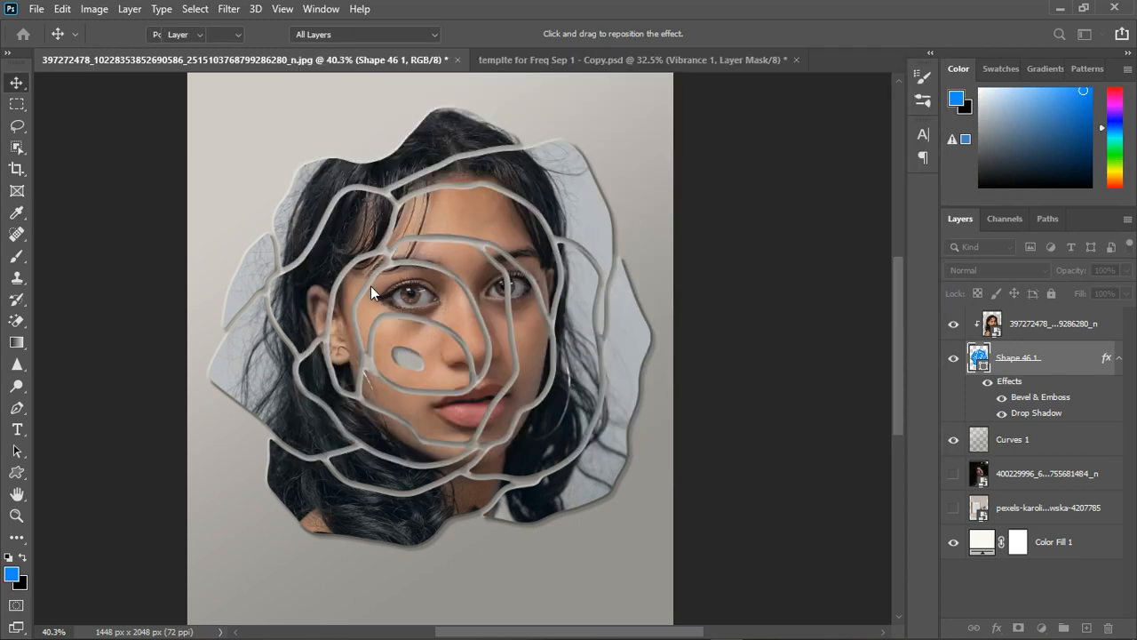
pyautogui.scroll(-2, 578, 317)
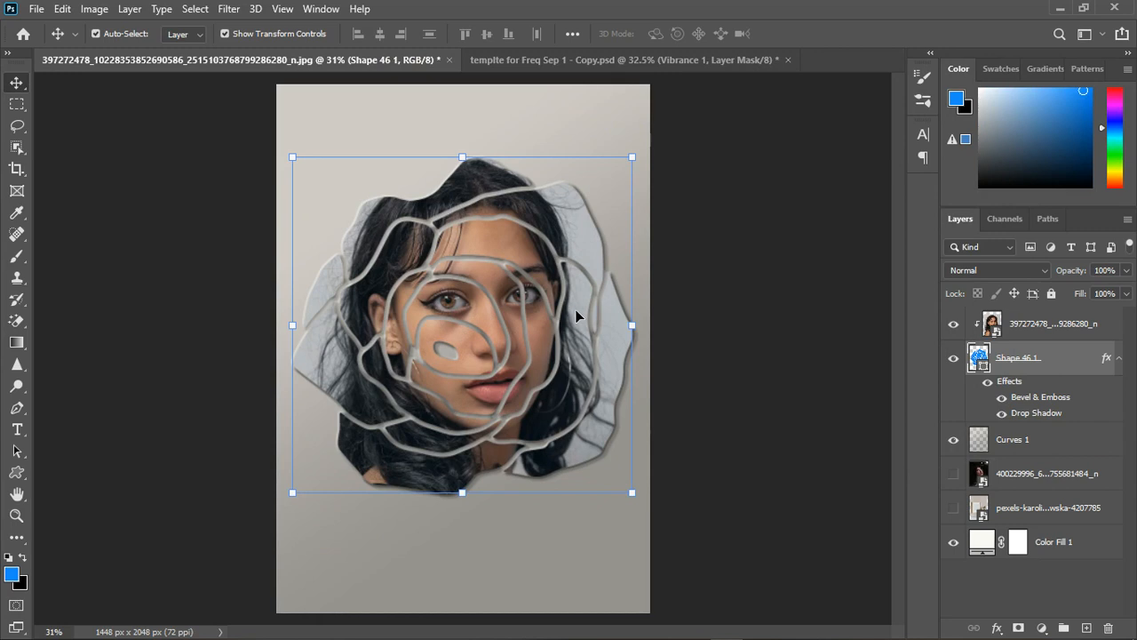
pyautogui.scroll(-1, 576, 311)
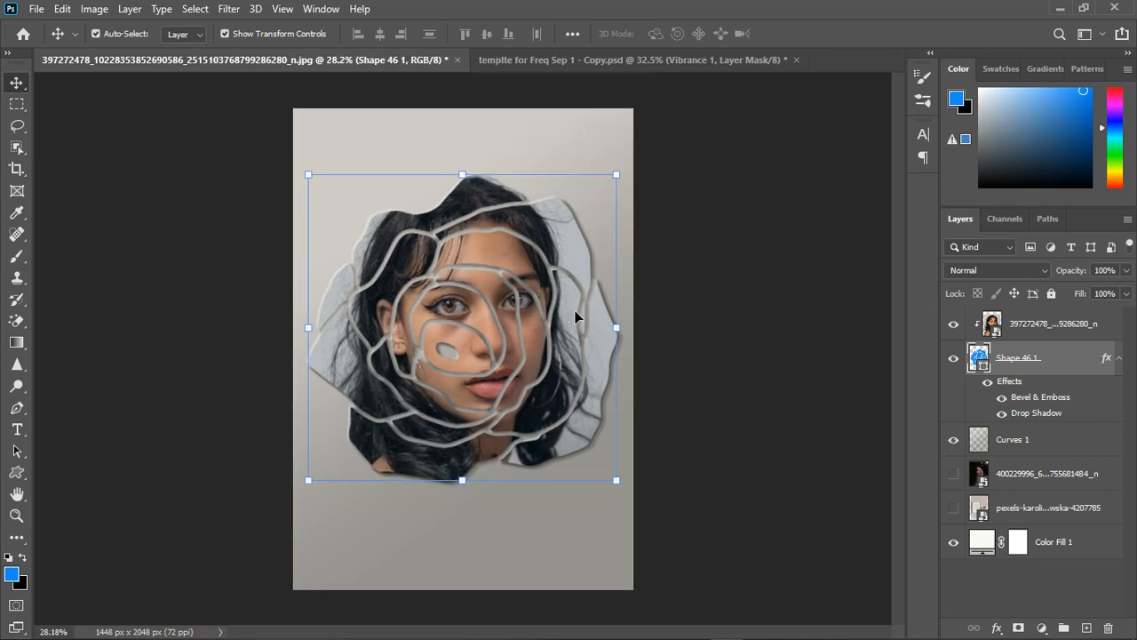
pyautogui.scroll(1, 511, 364)
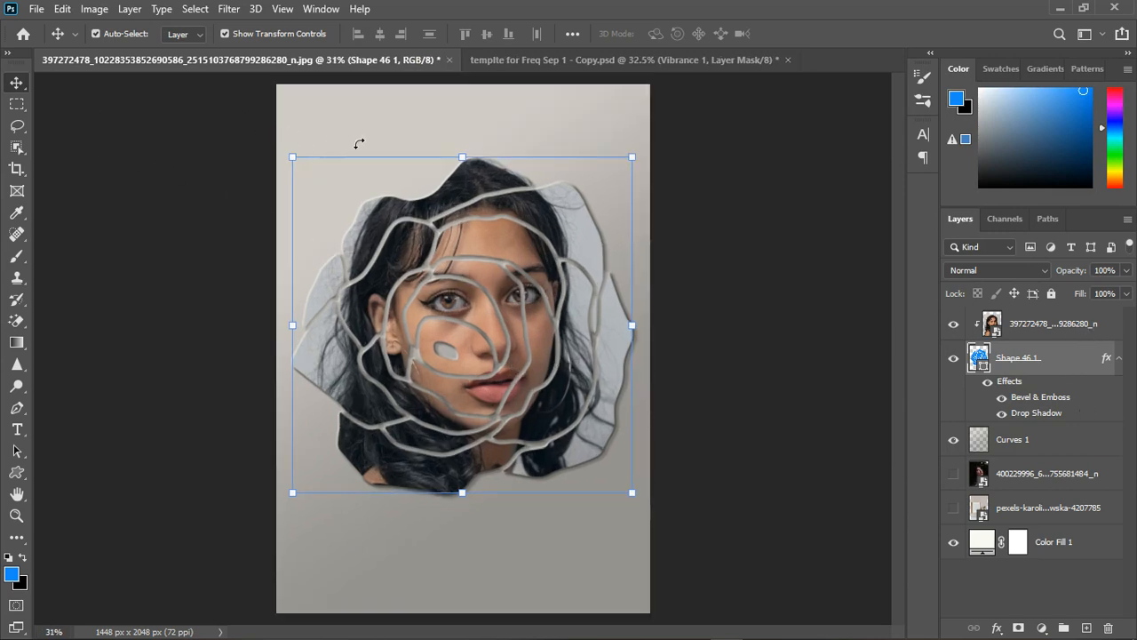
pyautogui.hotkey('ctrl', 't')
pyautogui.click(19, 86)
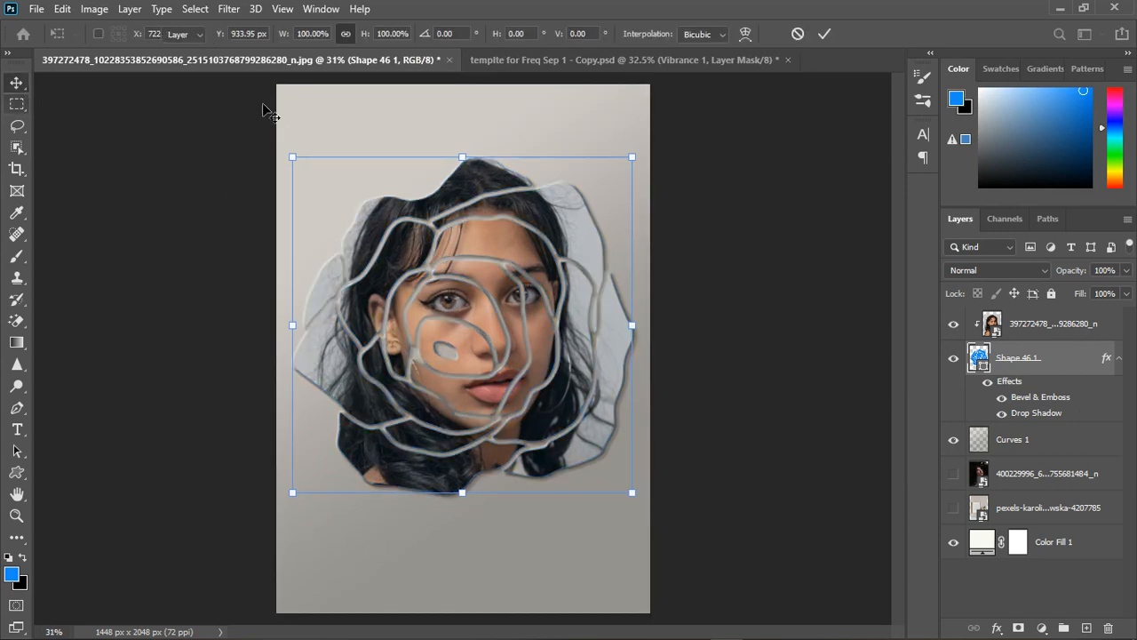
pyautogui.click(320, 110)
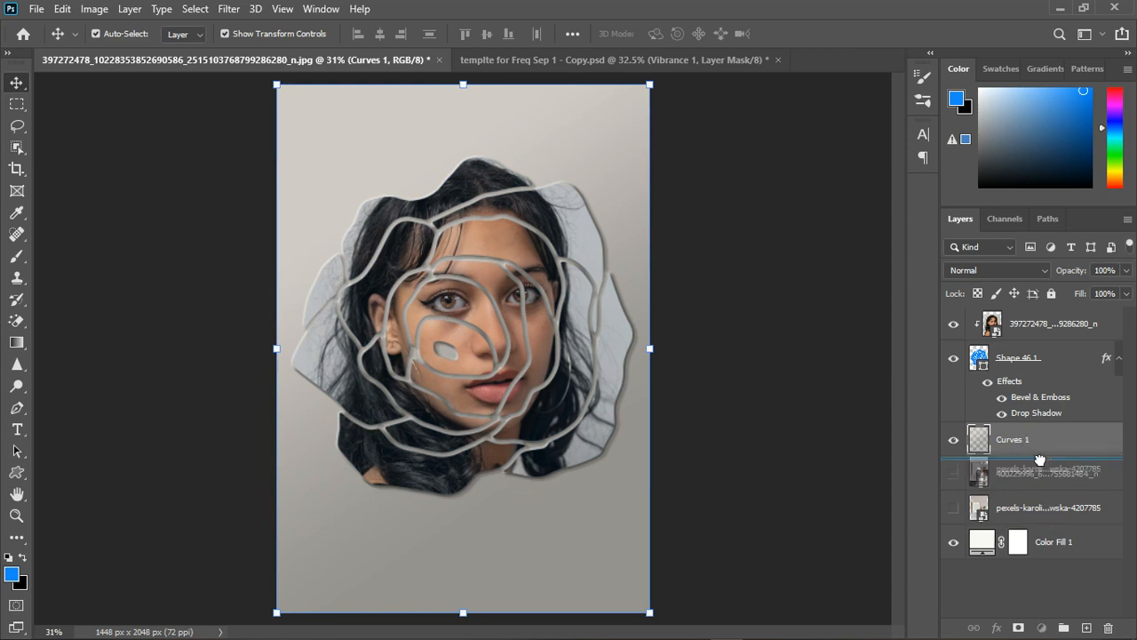
# - Move the framed-picture photo layer to the top of the stack and scale it to 56.24% so it covers the canvas
pyautogui.moveTo(1040, 466); pyautogui.dragTo(968, 327)
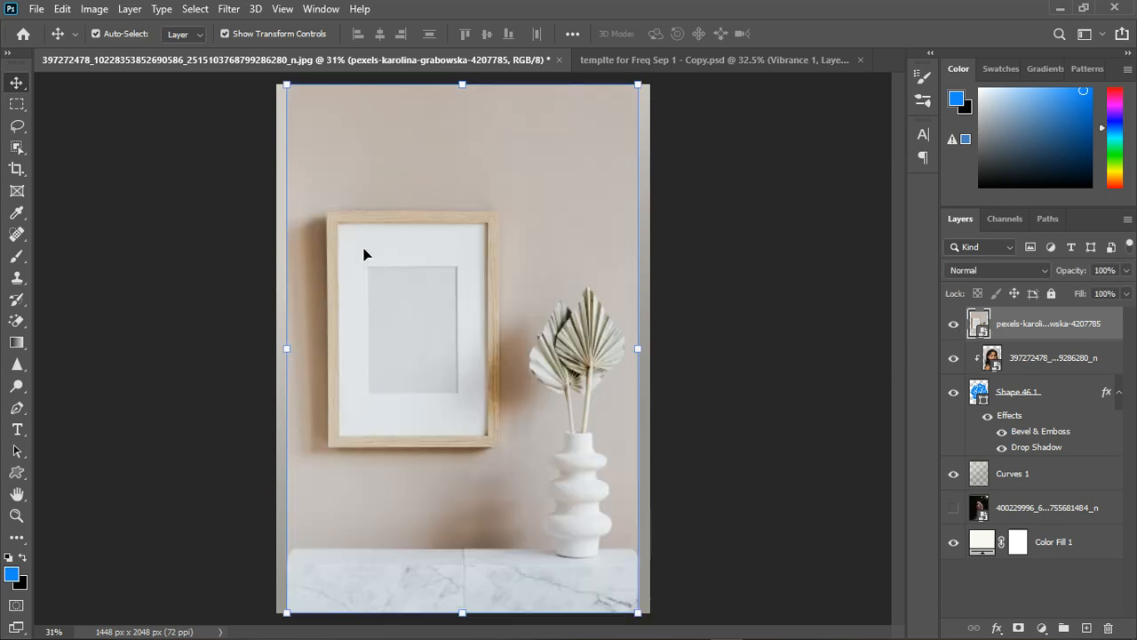
pyautogui.scroll(-2, 364, 255)
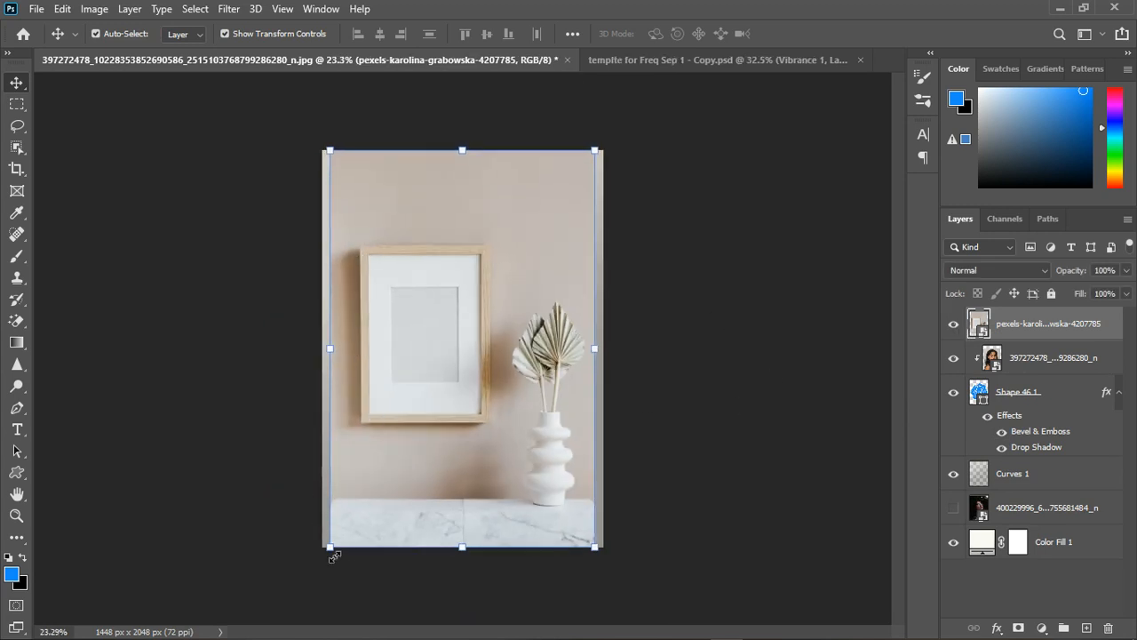
pyautogui.moveTo(334, 556); pyautogui.dragTo(320, 595)
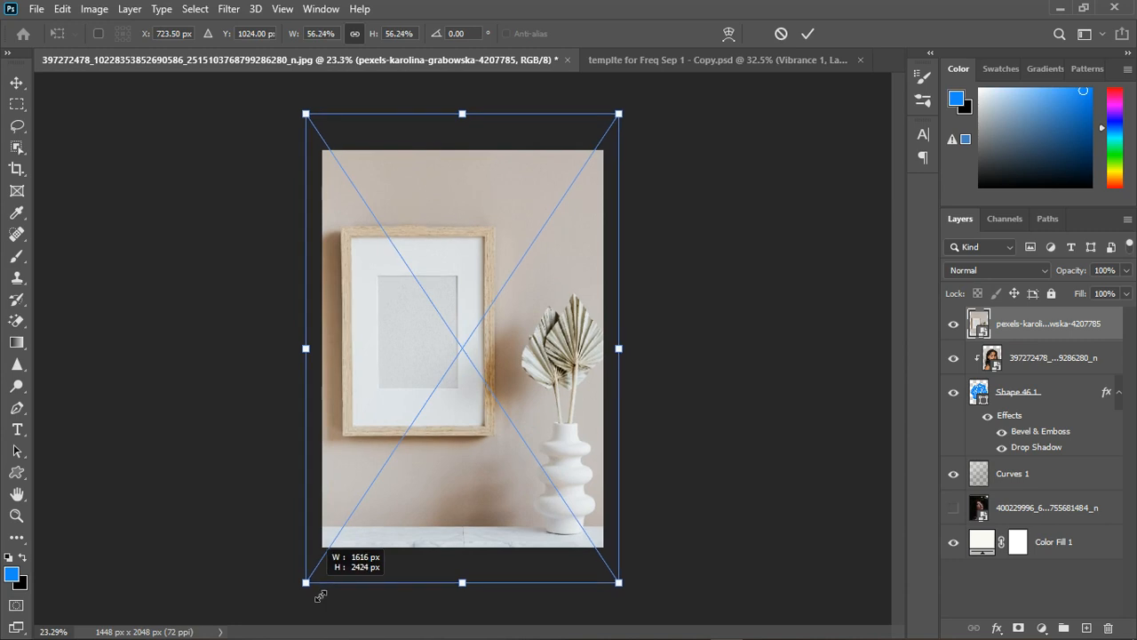
pyautogui.click(815, 36)
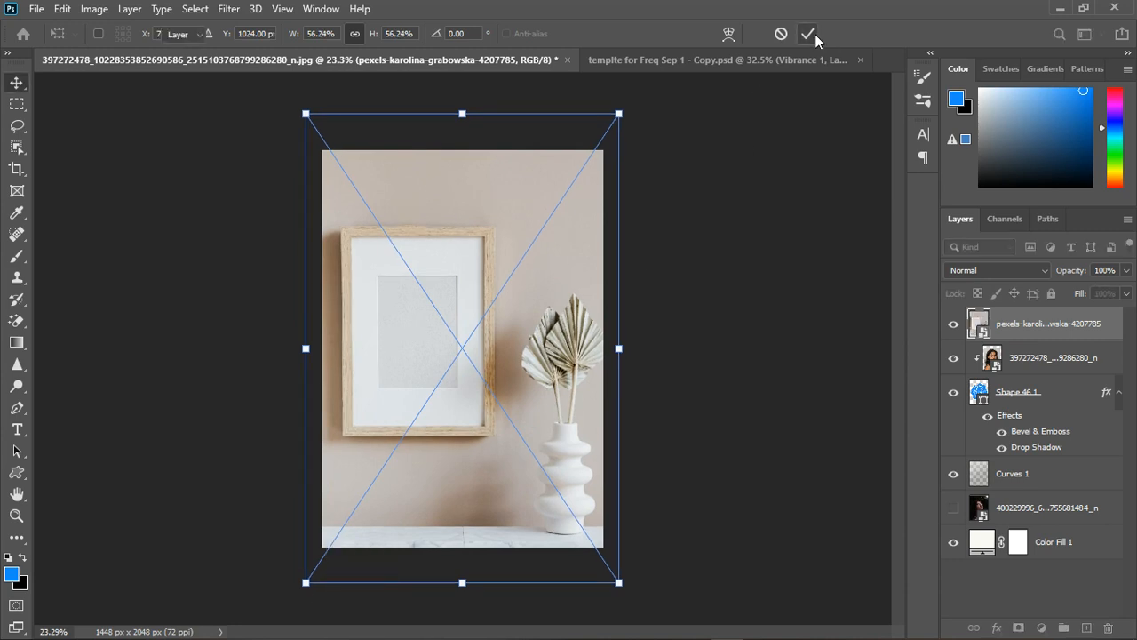
# - Hide the framed-picture photo, Color Fill 1 and Curves 1 layers, and stamp the visible rose portrait onto a new layer
pyautogui.click(960, 330)
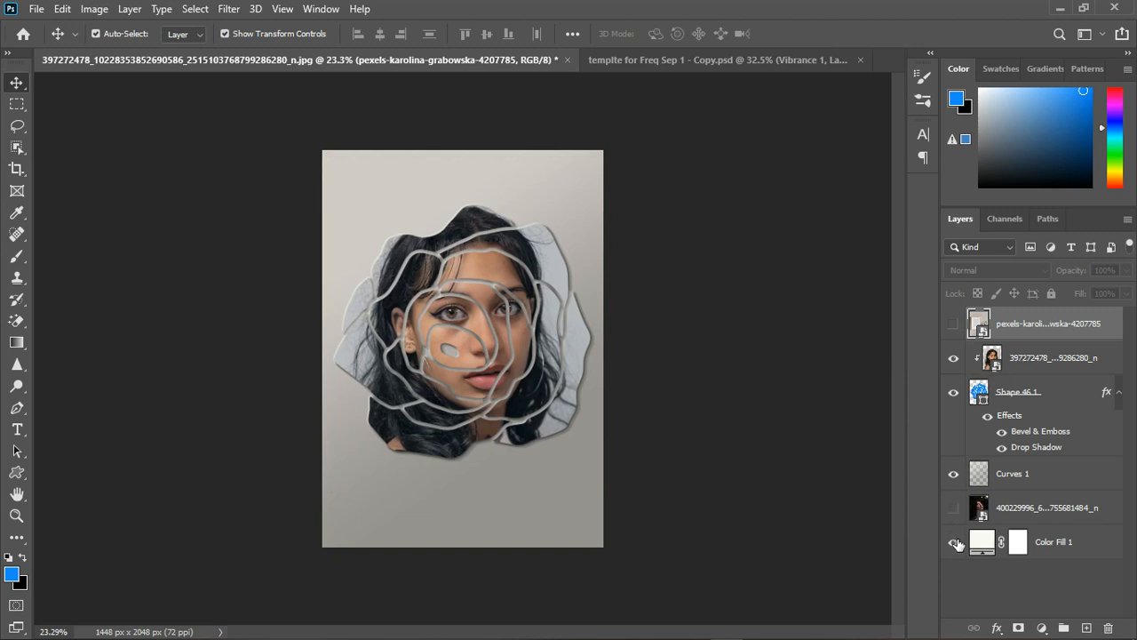
pyautogui.click(958, 545)
pyautogui.scroll(3, 471, 286)
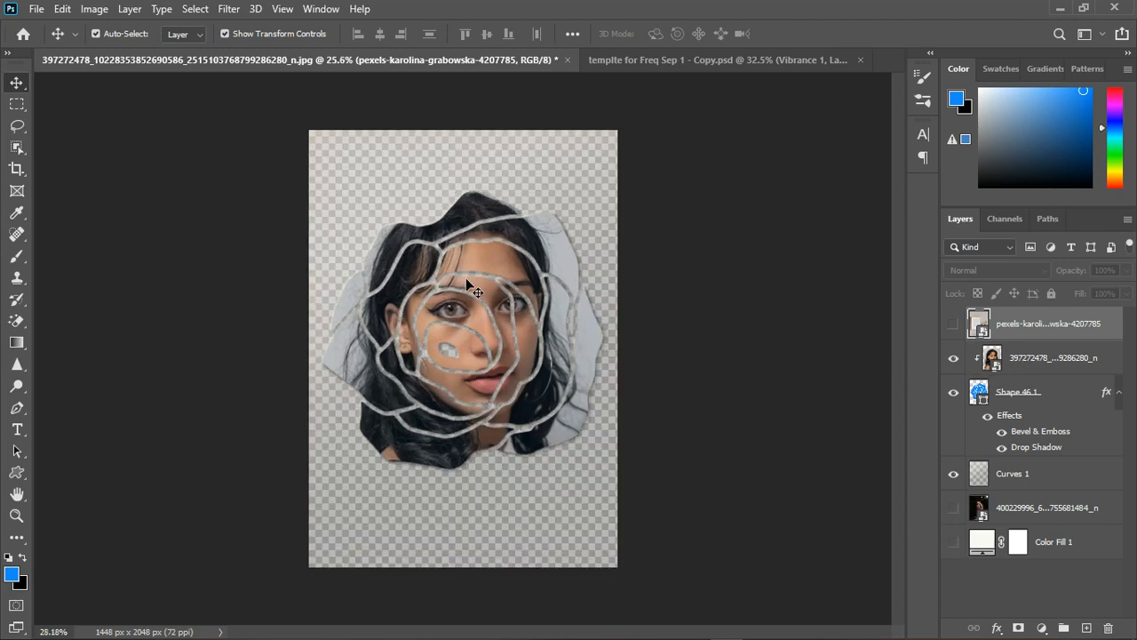
pyautogui.click(954, 473)
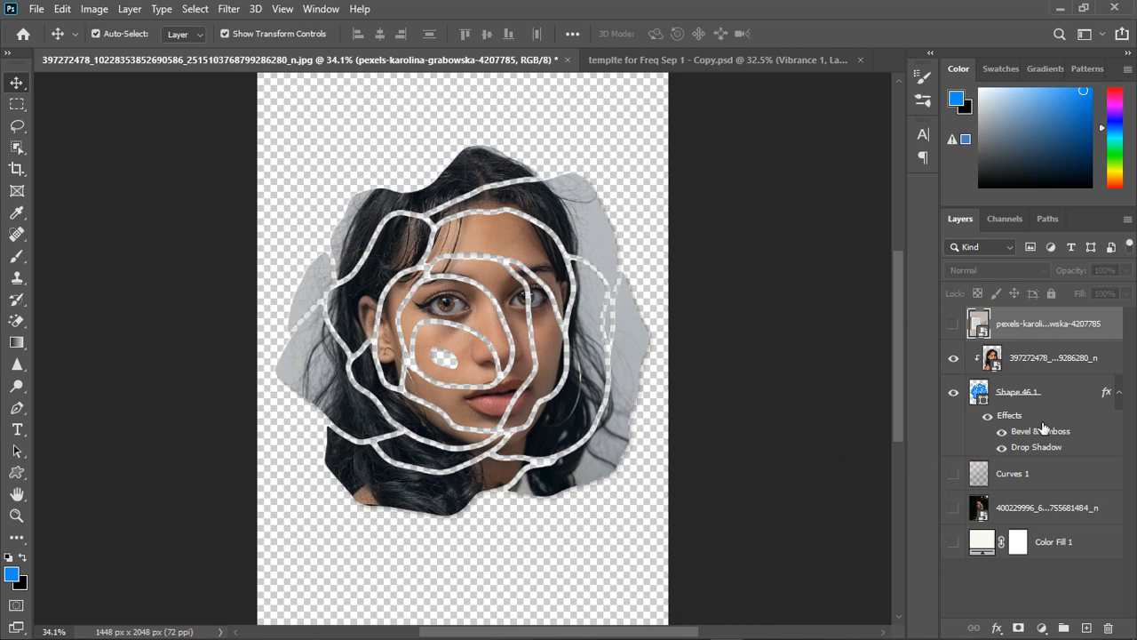
pyautogui.click(1060, 374)
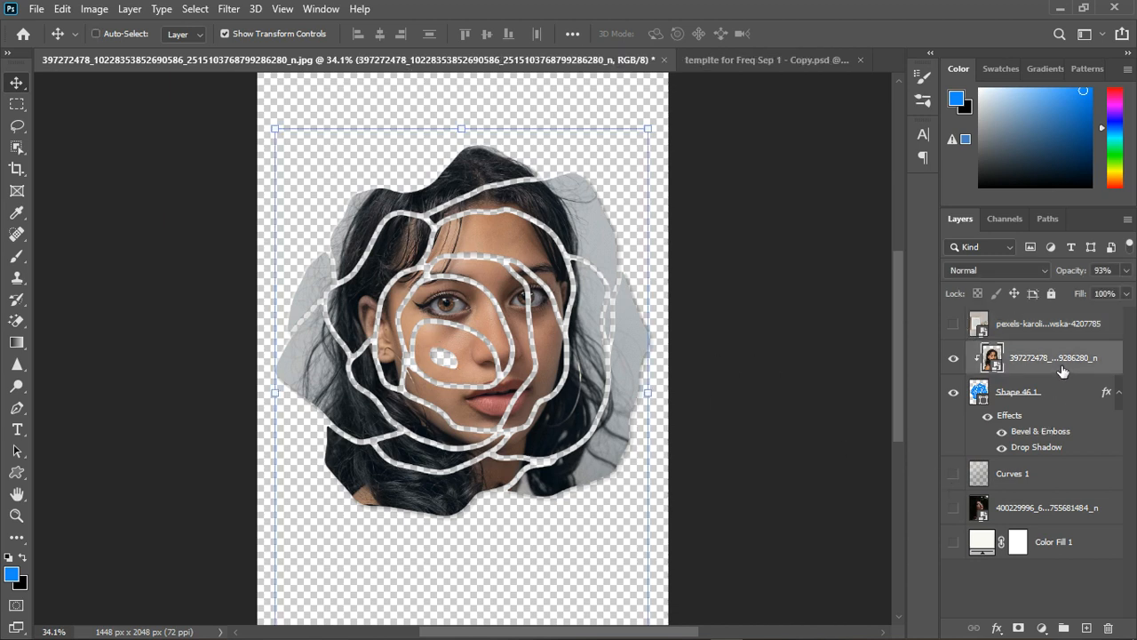
pyautogui.hotkey('ctrl', 'alt', 'shift', 'e')
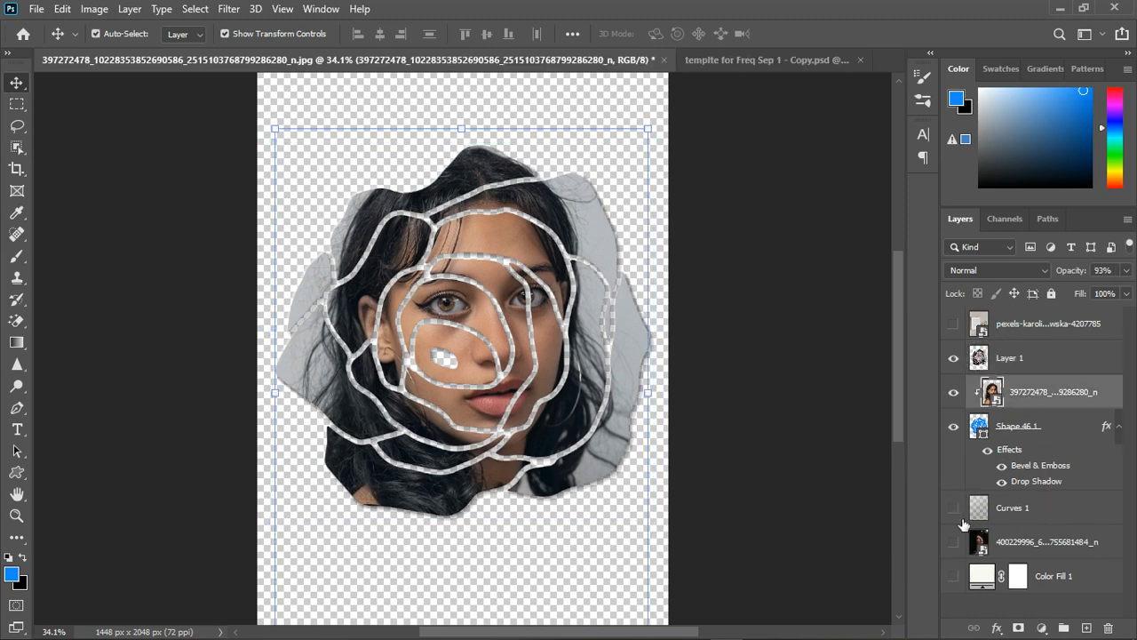
# - Group the original portrait, rose shape and background layers beneath Layer 1, and hide the group
pyautogui.click(954, 508)
pyautogui.click(954, 542)
pyautogui.click(953, 575)
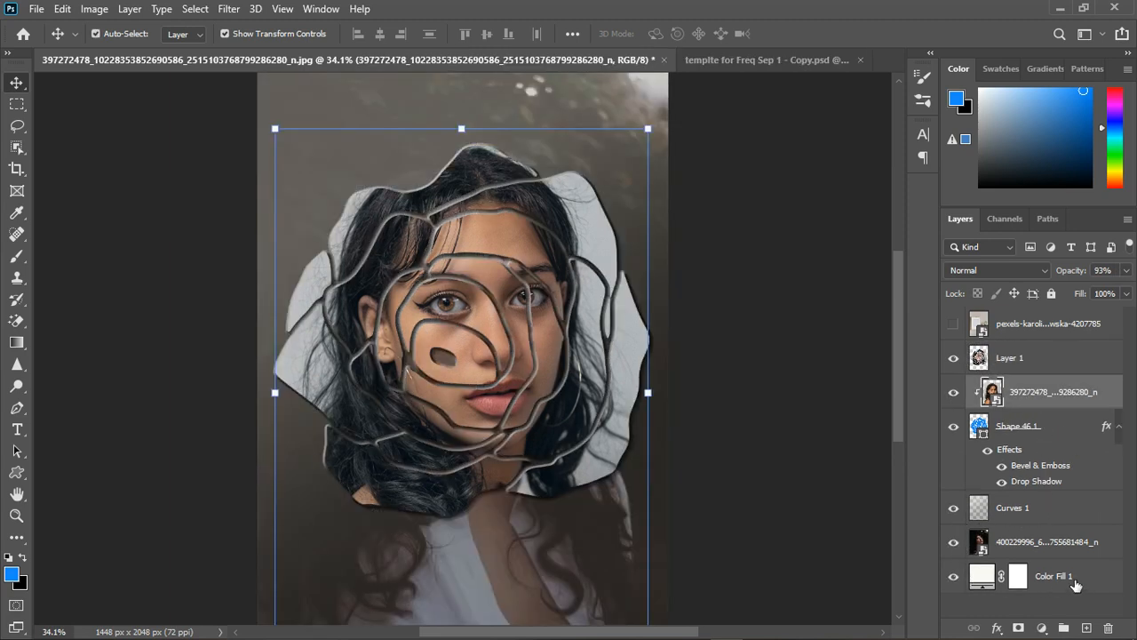
pyautogui.keyDown('shift'); pyautogui.click(1075, 579); pyautogui.keyUp('shift')
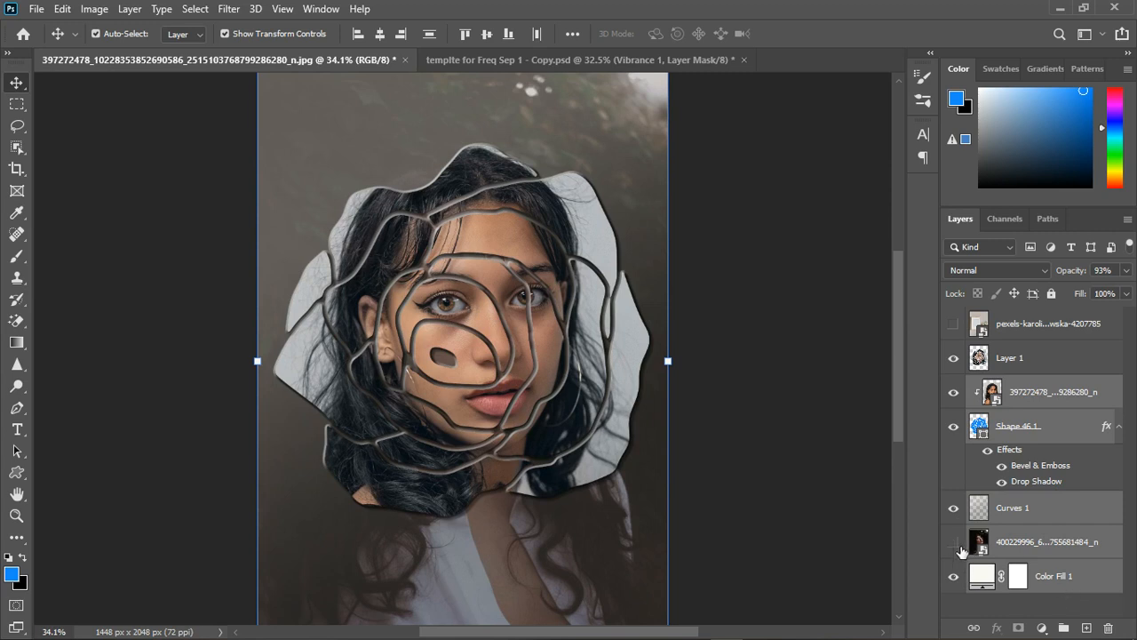
pyautogui.click(954, 542)
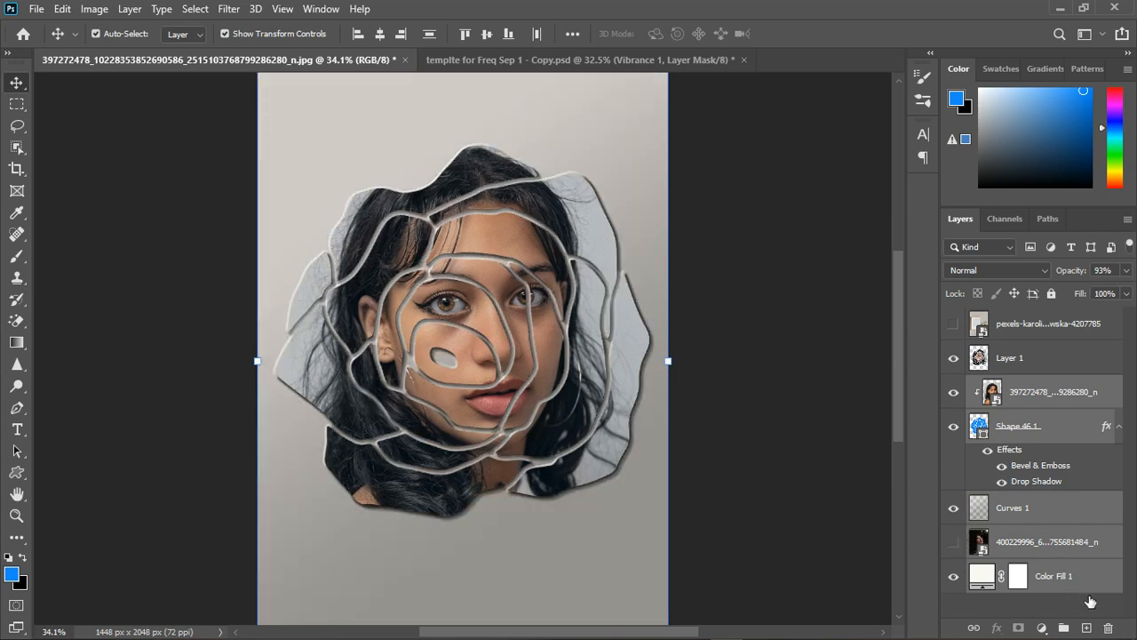
pyautogui.click(1065, 627)
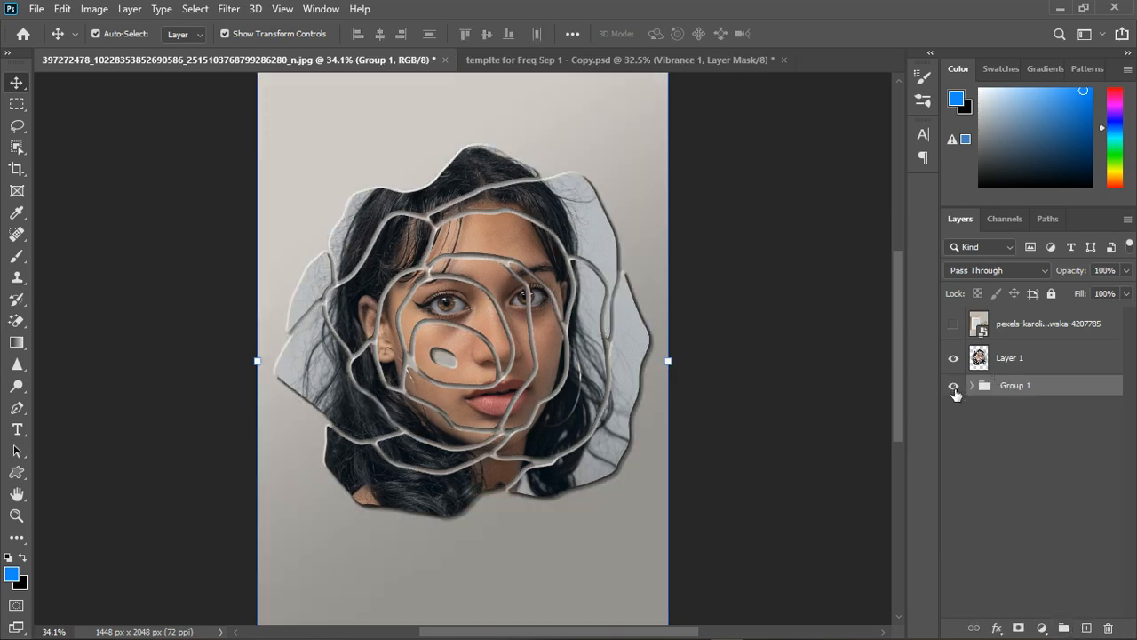
pyautogui.click(954, 387)
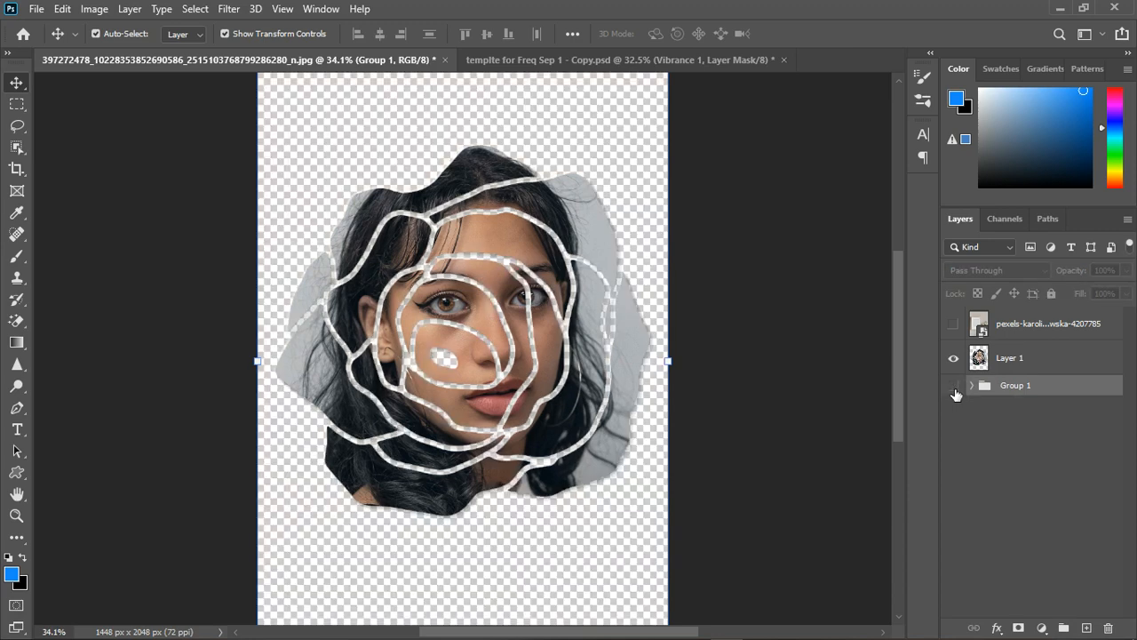
# - Show the framed-picture photo and place the merged rose portrait, Layer 1, above it
pyautogui.click(956, 326)
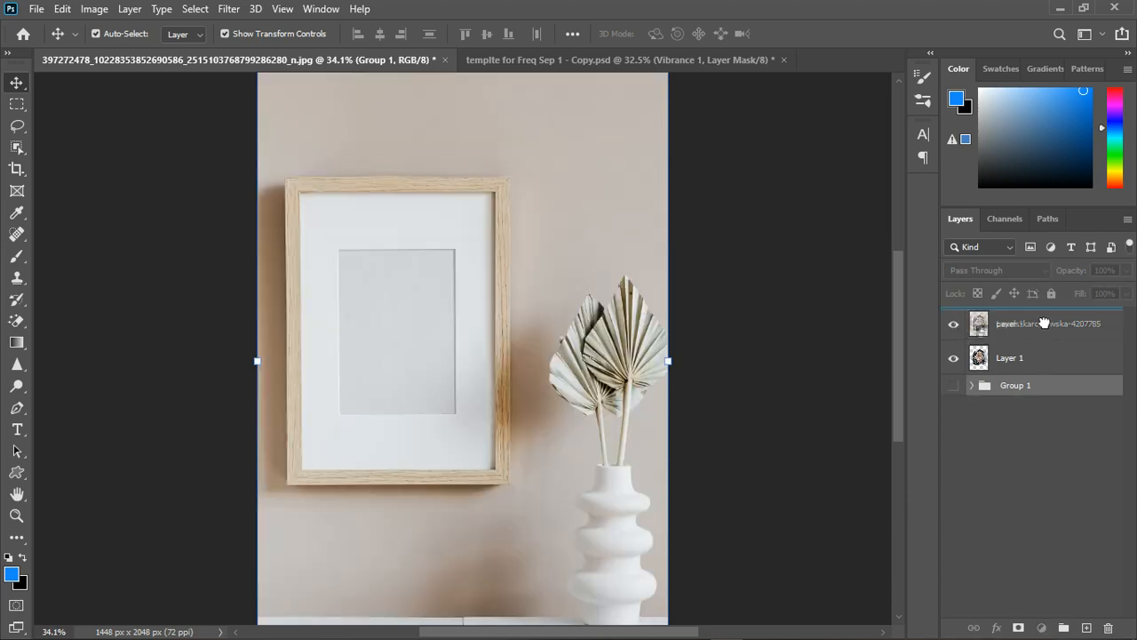
pyautogui.moveTo(1044, 358); pyautogui.dragTo(1044, 321)
pyautogui.scroll(-5, 559, 323)
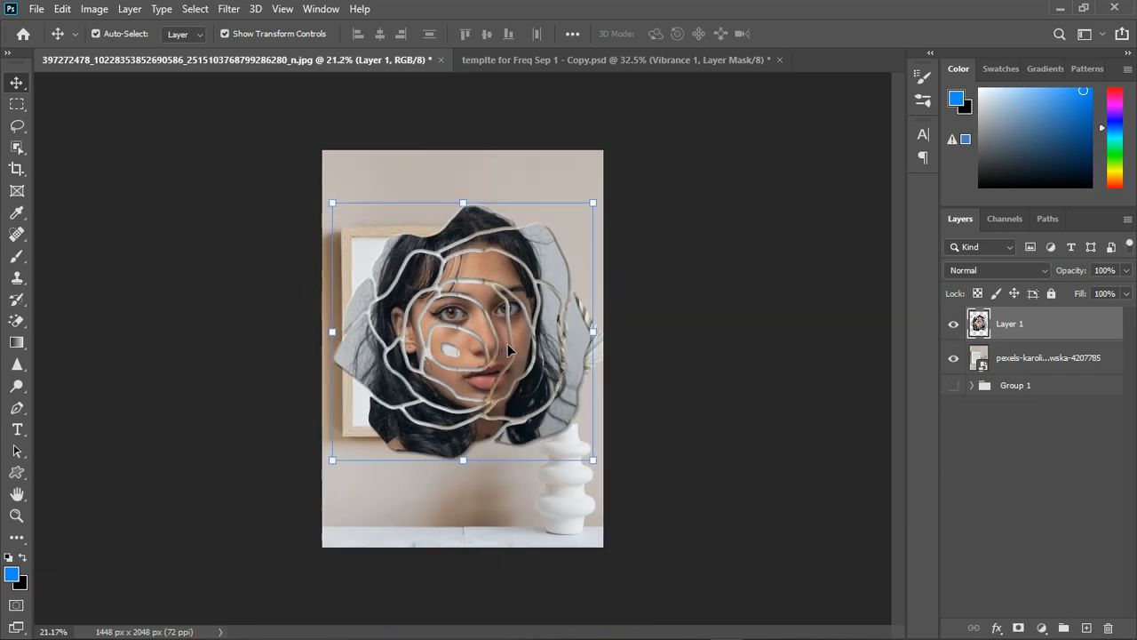
# - Lower Layer 1's opacity to 52% so the frame shows through the portrait
pyautogui.click(1126, 271)
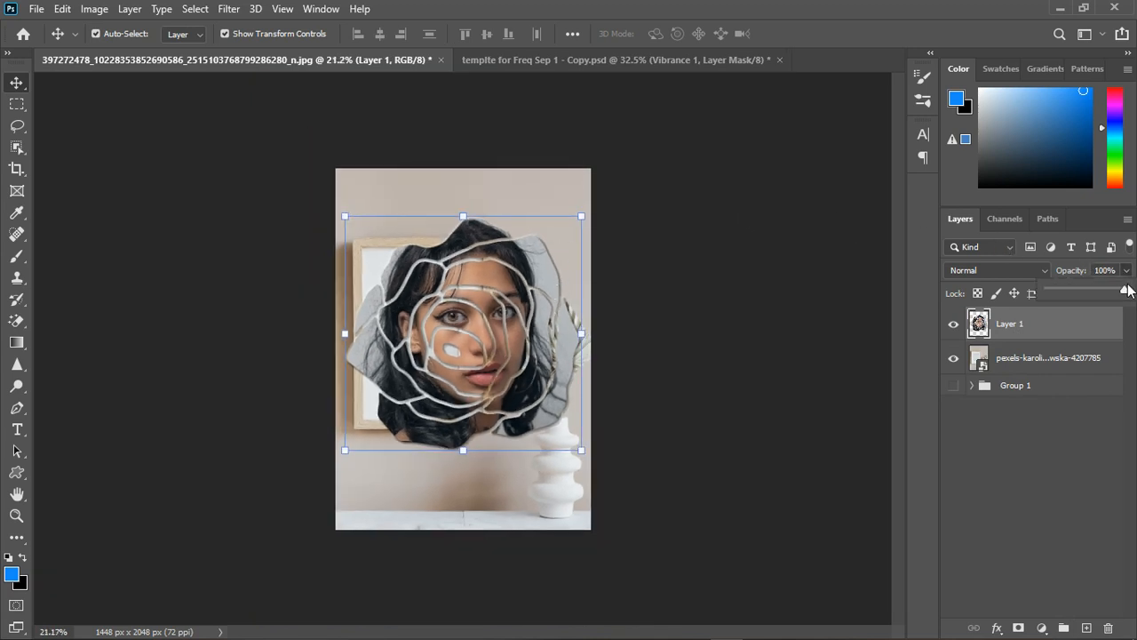
pyautogui.click(1089, 294)
pyautogui.scroll(5, 404, 307)
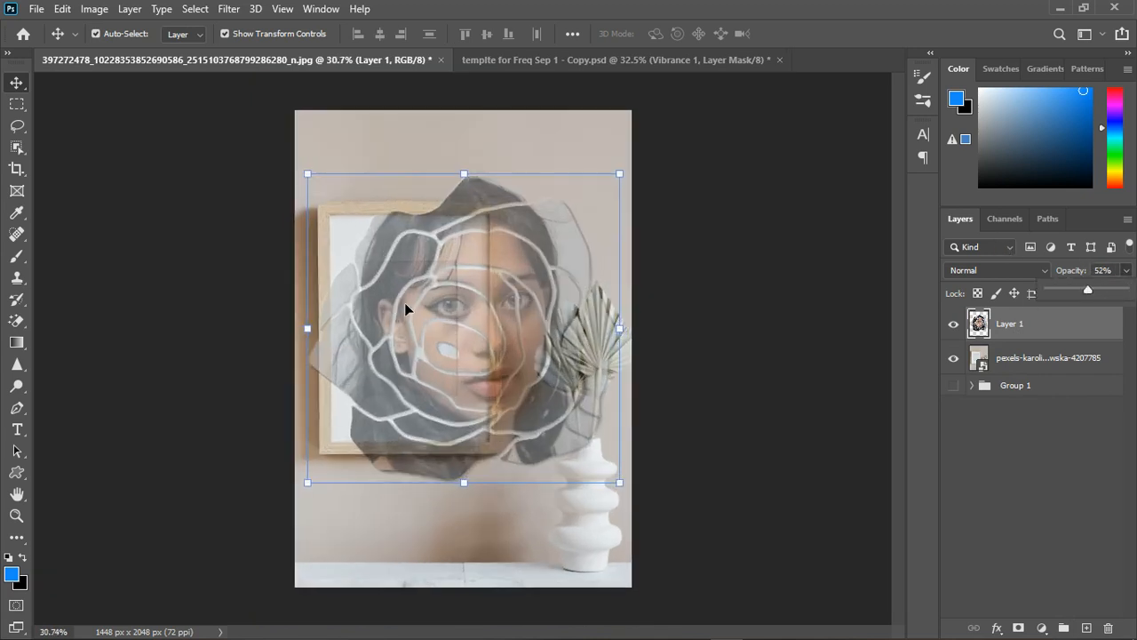
# - Scale the rose portrait to 69.93% and position it over the white area inside the wooden frame
pyautogui.moveTo(536, 313); pyautogui.dragTo(497, 313)
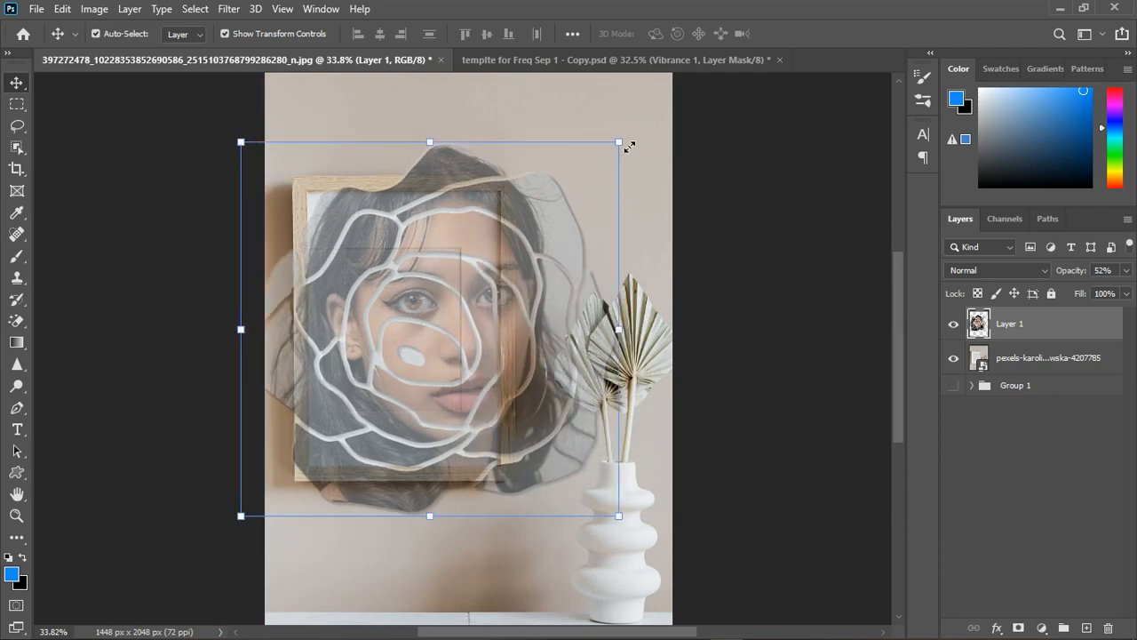
pyautogui.moveTo(612, 168); pyautogui.dragTo(519, 240)
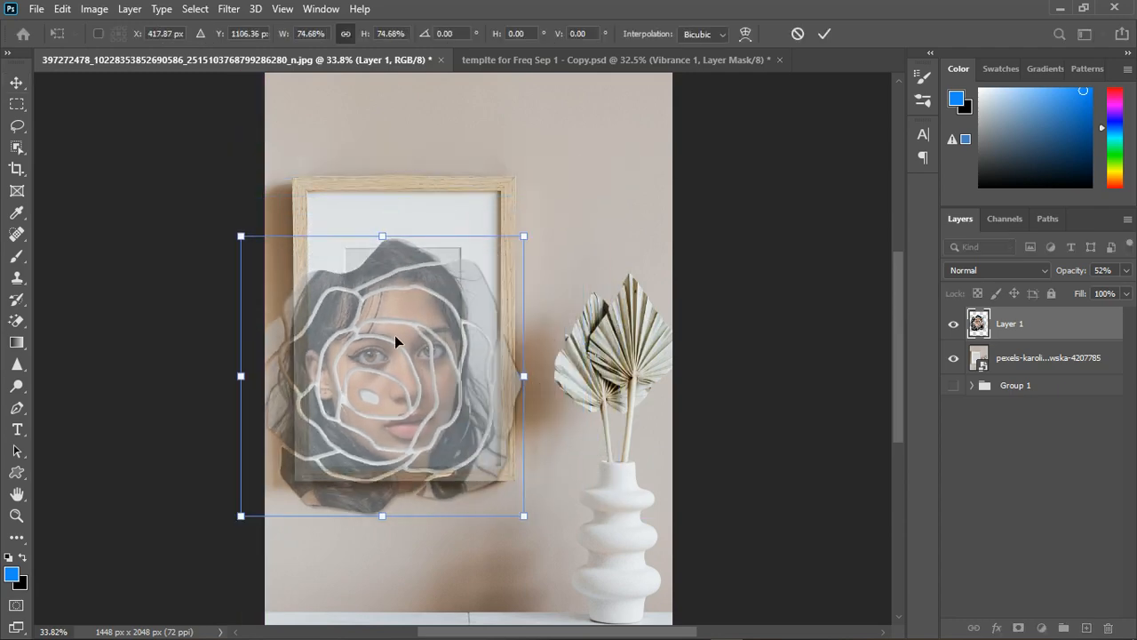
pyautogui.moveTo(394, 335); pyautogui.dragTo(405, 315)
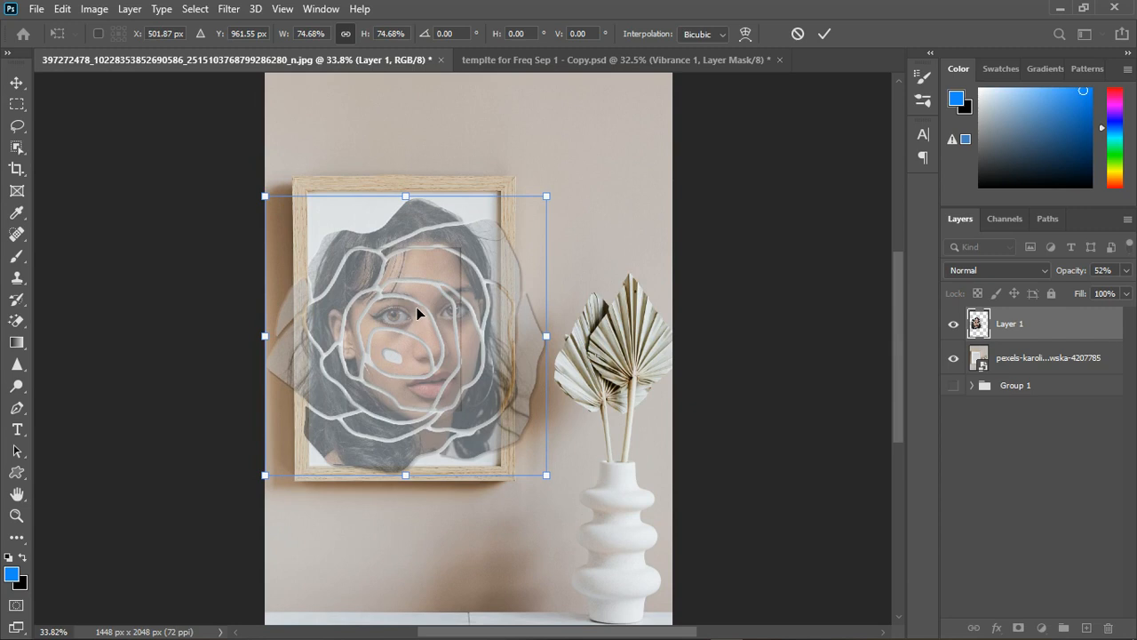
pyautogui.moveTo(549, 480); pyautogui.dragTo(530, 466)
pyautogui.moveTo(368, 333); pyautogui.dragTo(369, 333)
pyautogui.scroll(5, 367, 333)
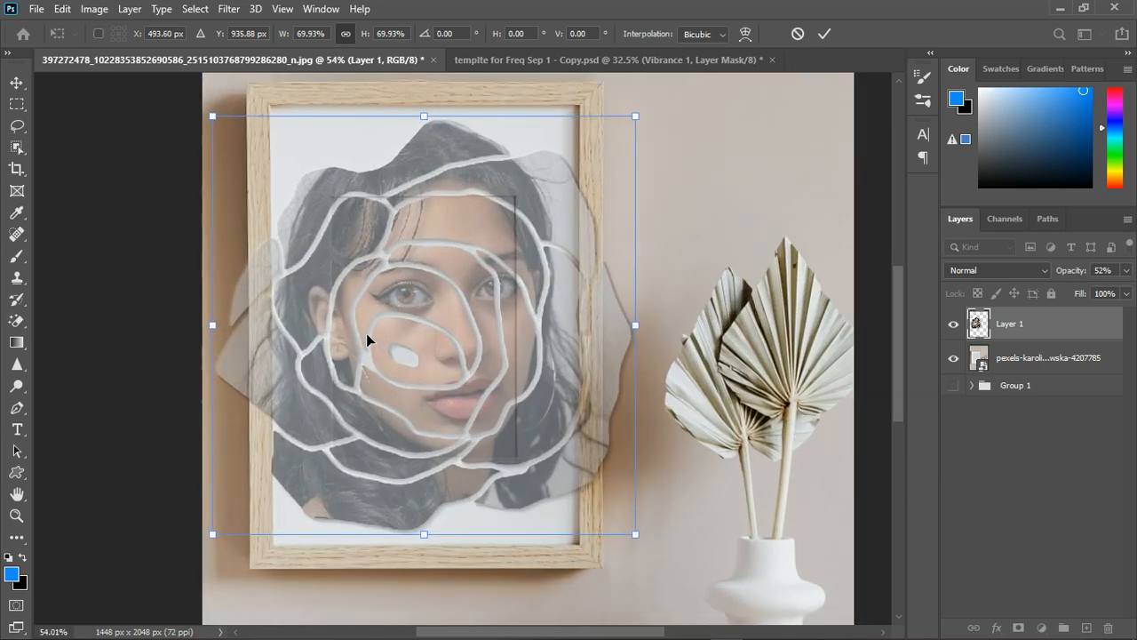
pyautogui.scroll(3, 367, 334)
pyautogui.scroll(-1, 366, 334)
pyautogui.moveTo(484, 338); pyautogui.dragTo(483, 338)
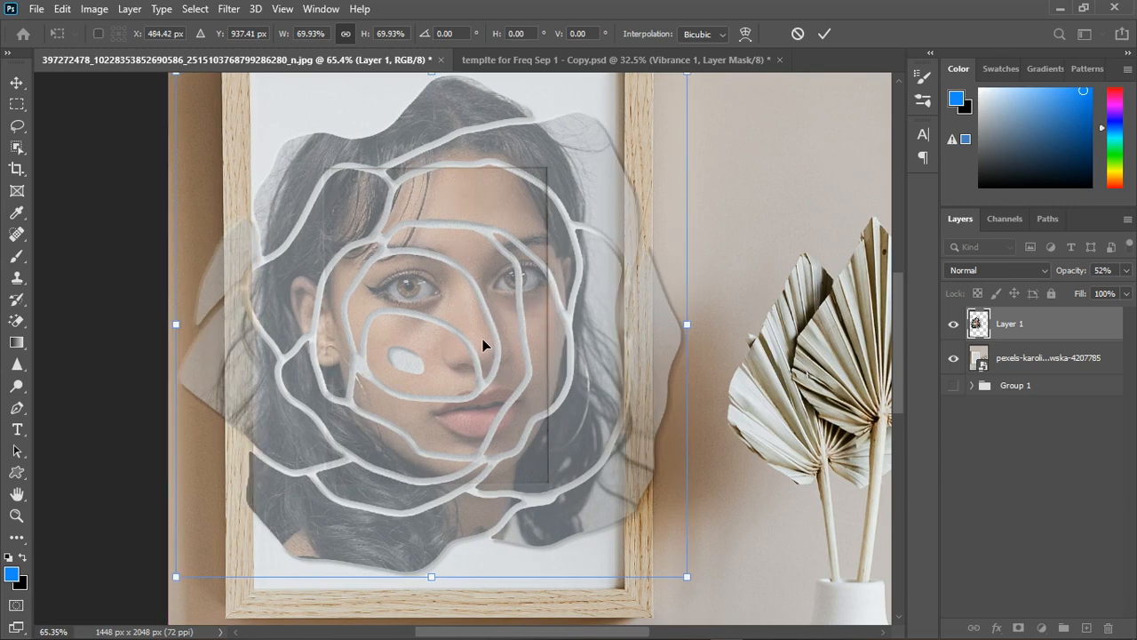
pyautogui.scroll(-2, 217, 180)
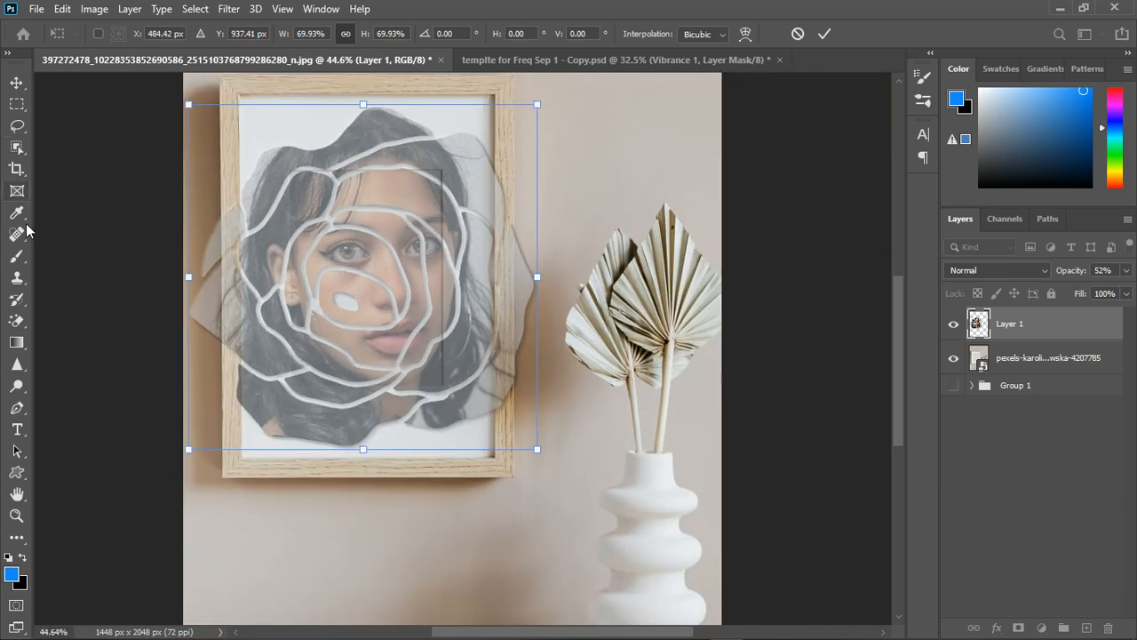
# - Mask Layer 1 with a rectangular selection matching the inside of the wooden frame
pyautogui.click(22, 108)
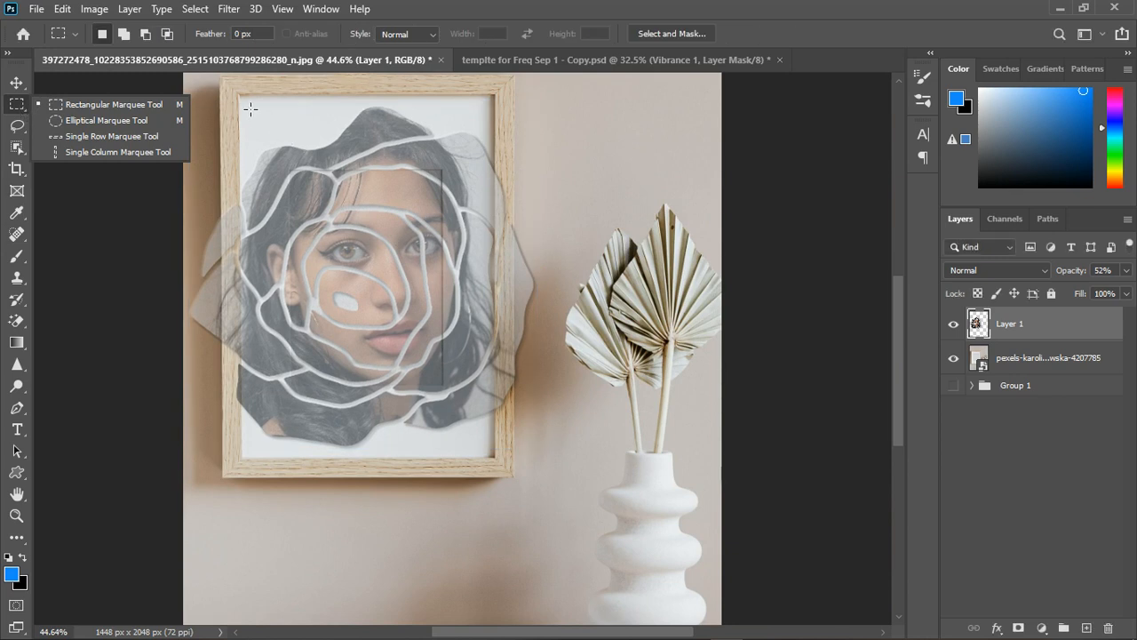
pyautogui.moveTo(244, 102); pyautogui.dragTo(500, 460)
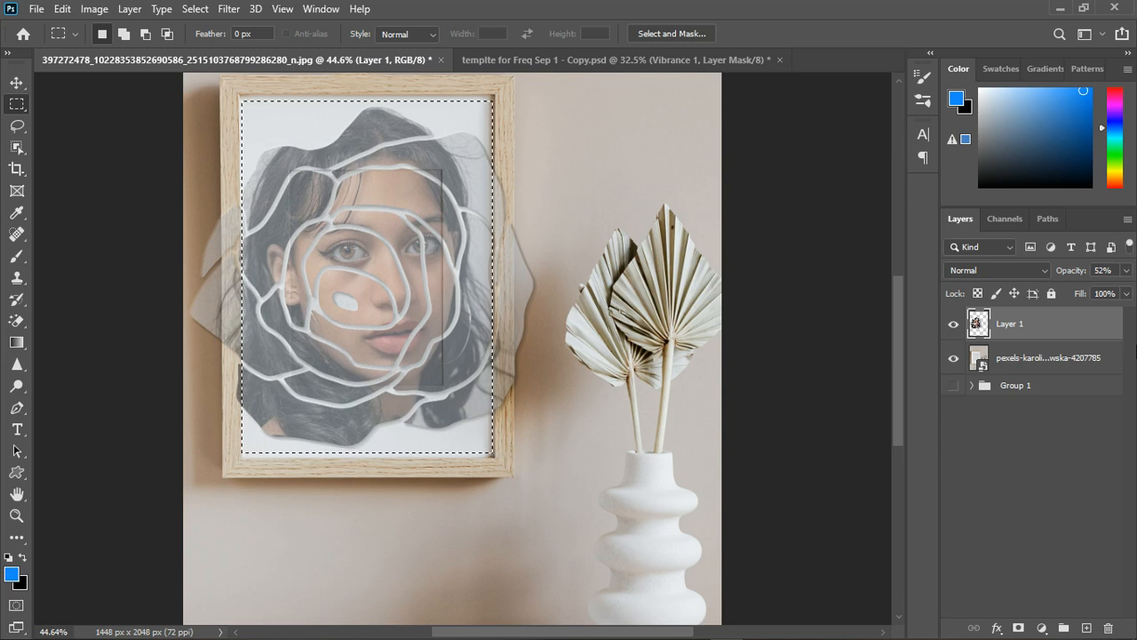
pyautogui.click(1018, 628)
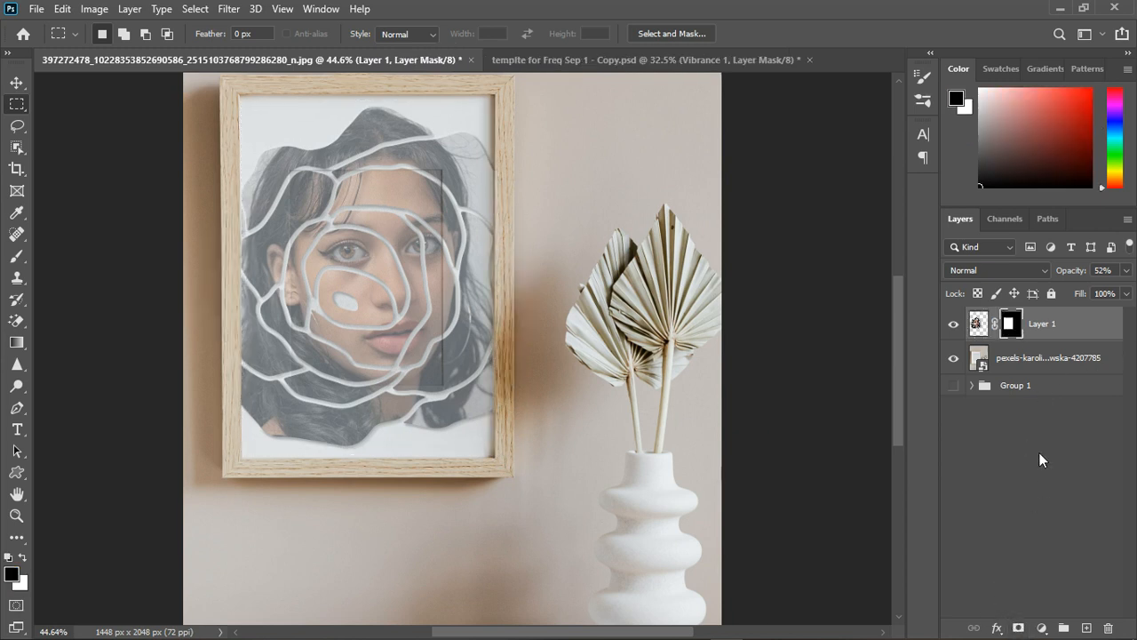
# - Raise the masked rose portrait's opacity to 97%
pyautogui.click(1127, 271)
pyautogui.moveTo(1108, 295); pyautogui.dragTo(1123, 294)
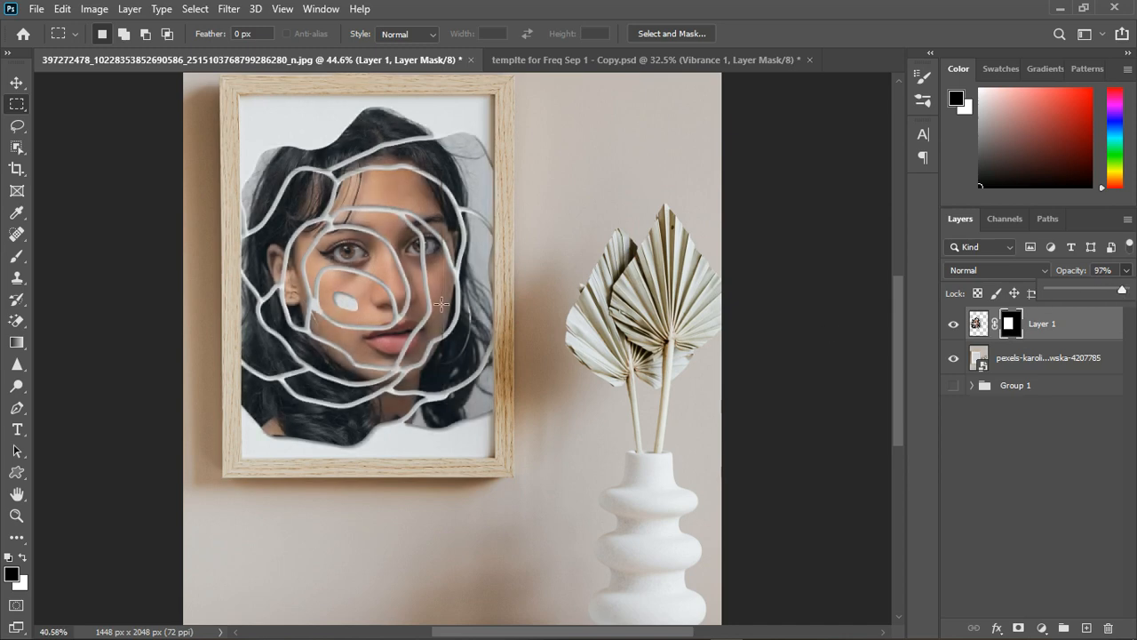
pyautogui.scroll(-3, 442, 303)
pyautogui.scroll(4, 520, 394)
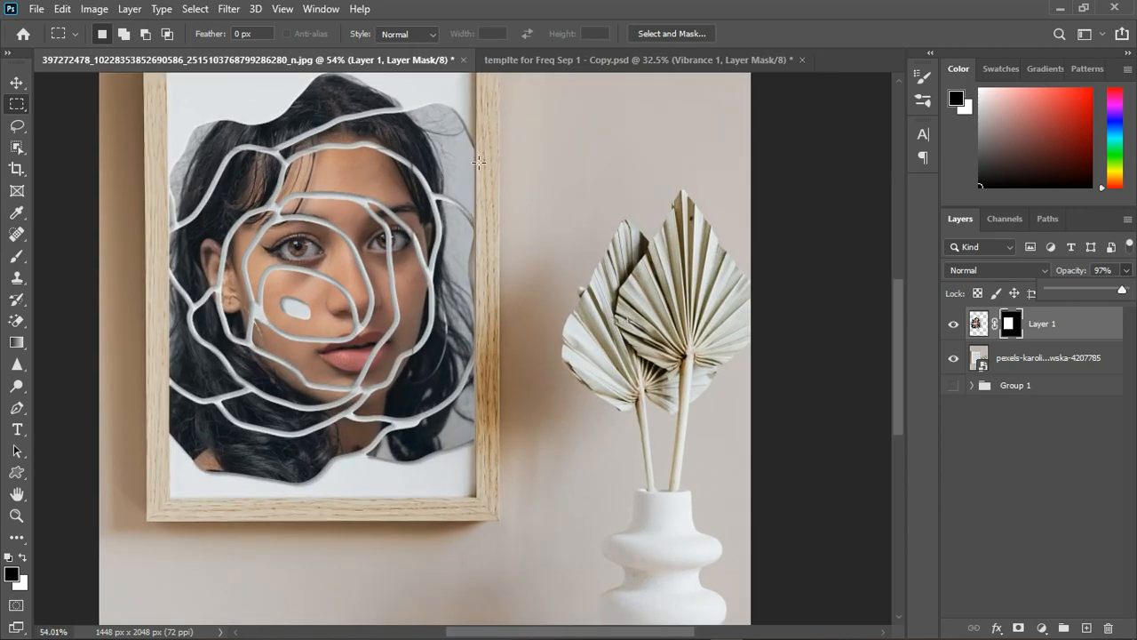
pyautogui.scroll(-2, 477, 121)
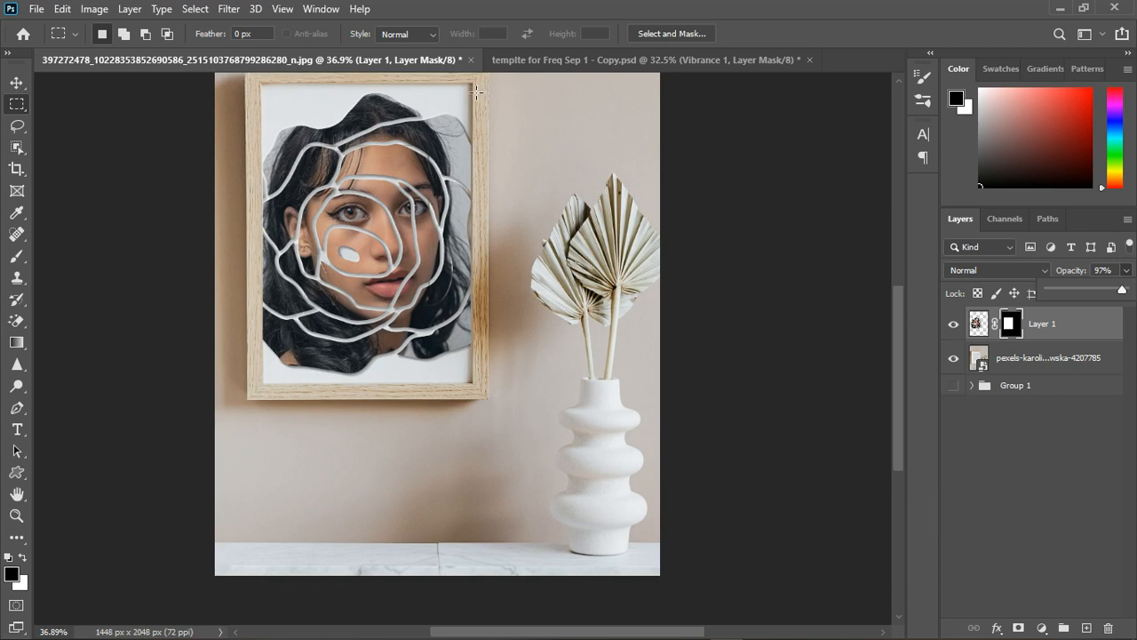
pyautogui.moveTo(474, 100); pyautogui.dragTo(495, 391)
pyautogui.hotkey('ctrl', 'd')
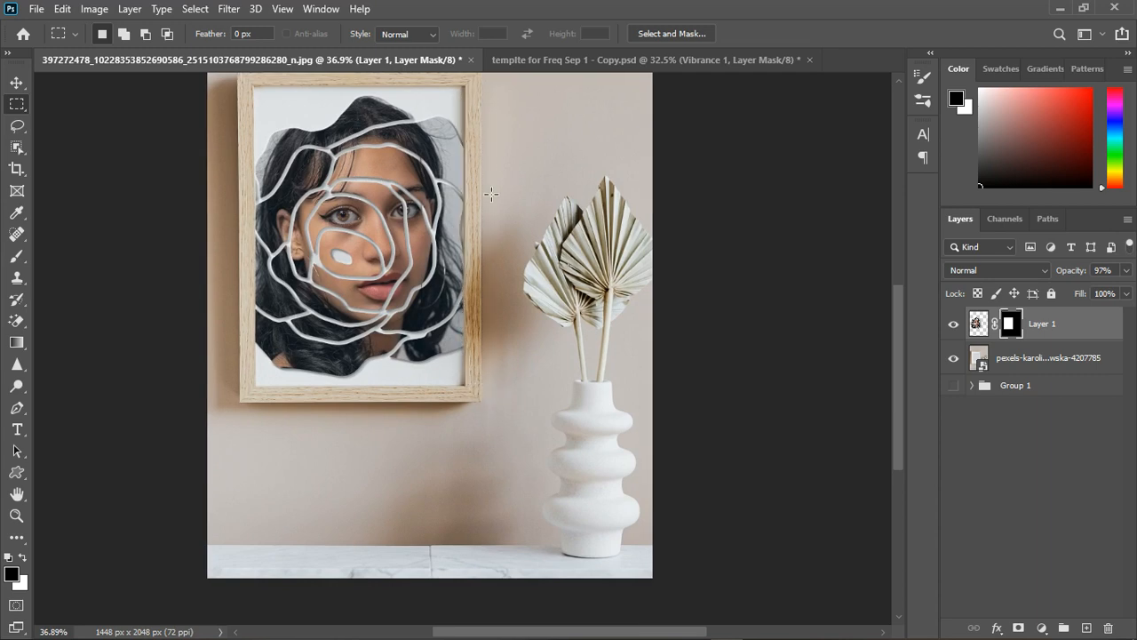
# - Select a narrow vertical strip where the portrait overlaps the frame's right inner edge
pyautogui.scroll(5, 471, 133)
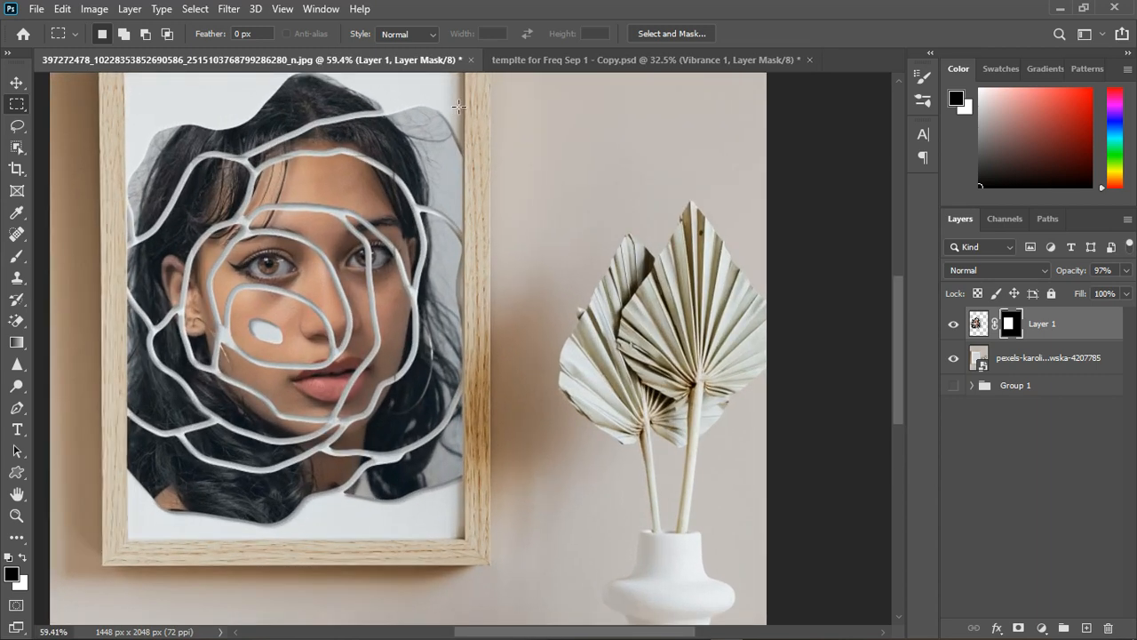
pyautogui.moveTo(455, 100); pyautogui.dragTo(504, 534)
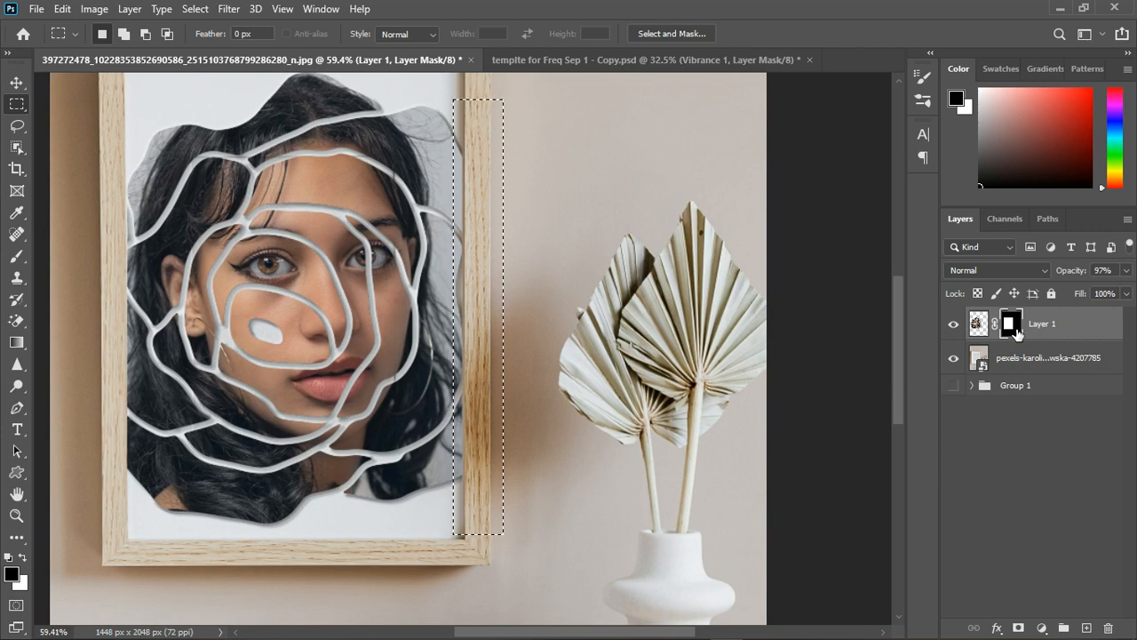
# - Try filling the selected strip of Layer 1's mask with 50% Gray, and undo the fill
pyautogui.hotkey('shift', 'F5')
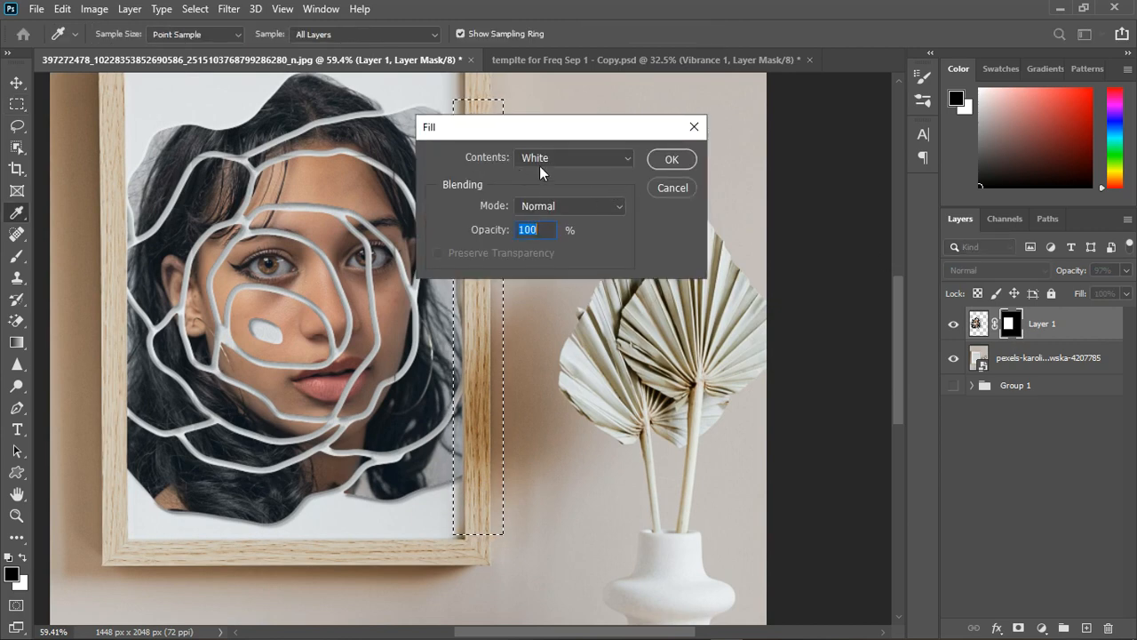
pyautogui.click(613, 160)
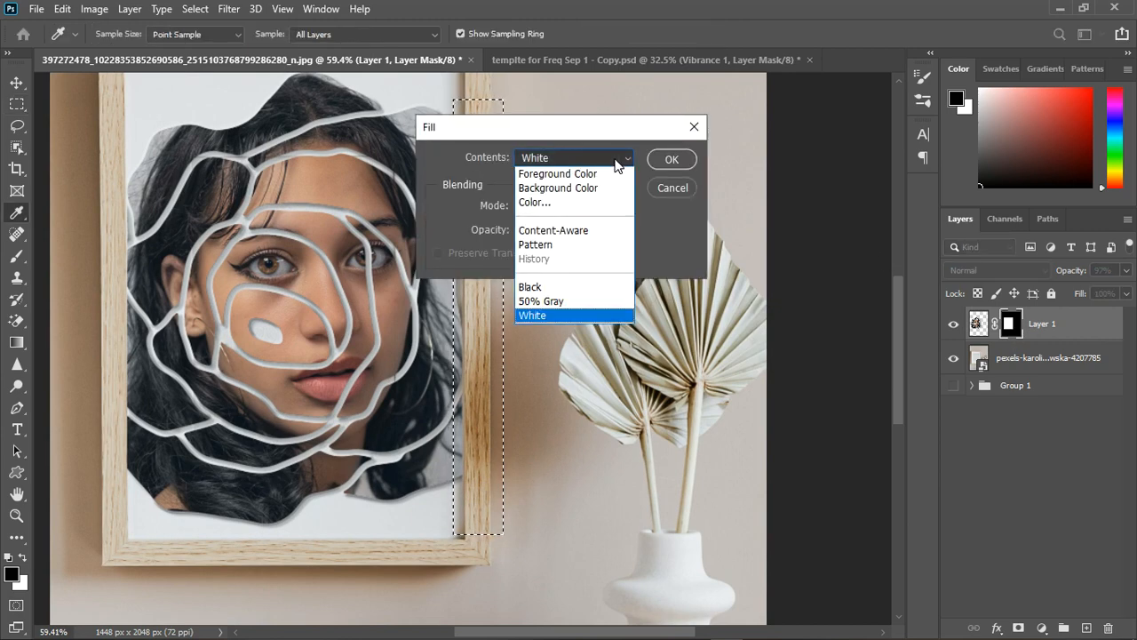
pyautogui.click(563, 284)
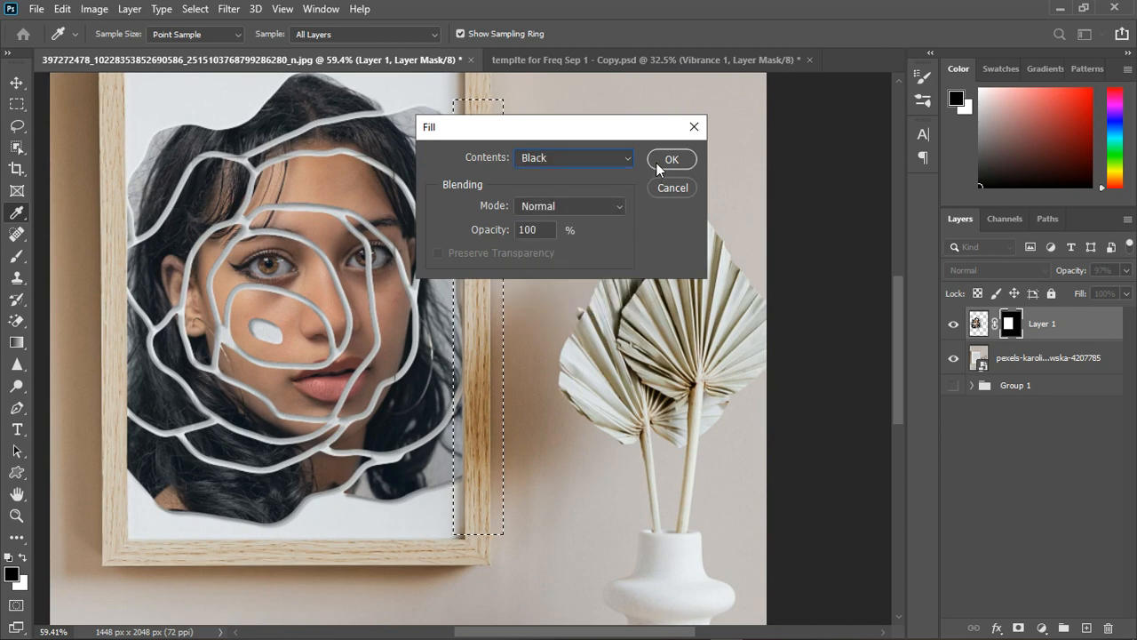
pyautogui.click(613, 160)
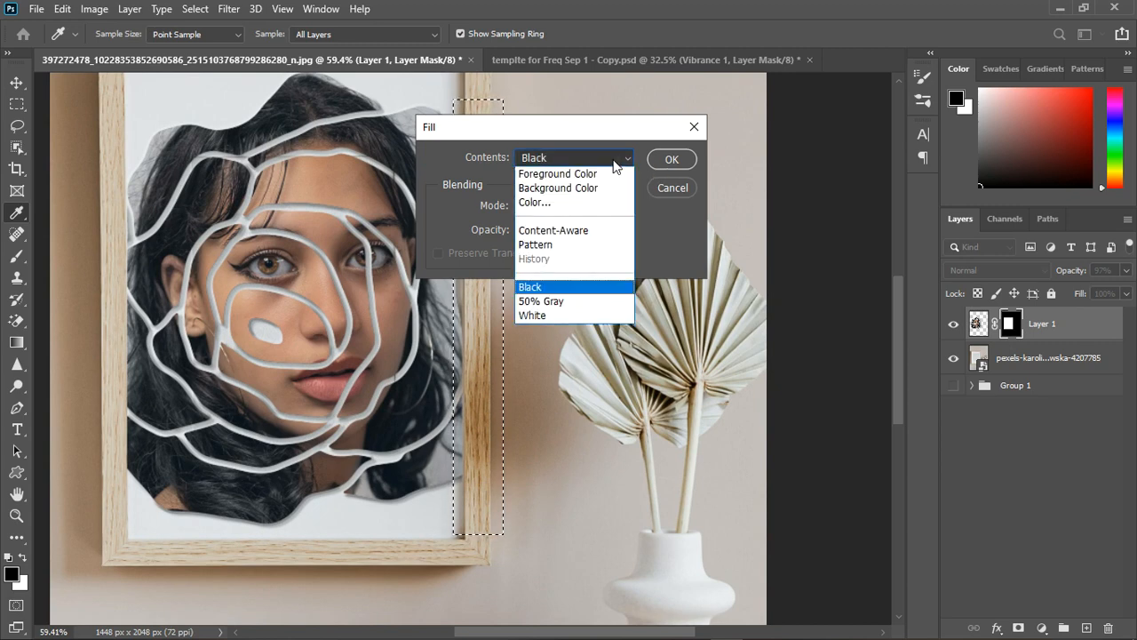
pyautogui.click(568, 305)
pyautogui.click(672, 160)
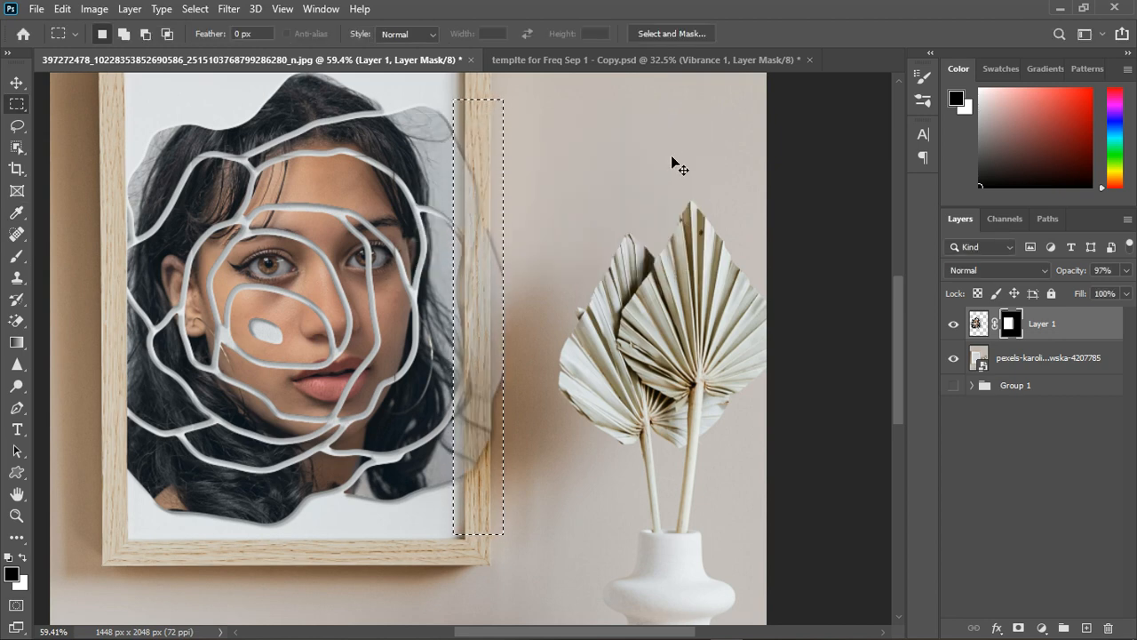
pyautogui.hotkey('ctrl', 'z')
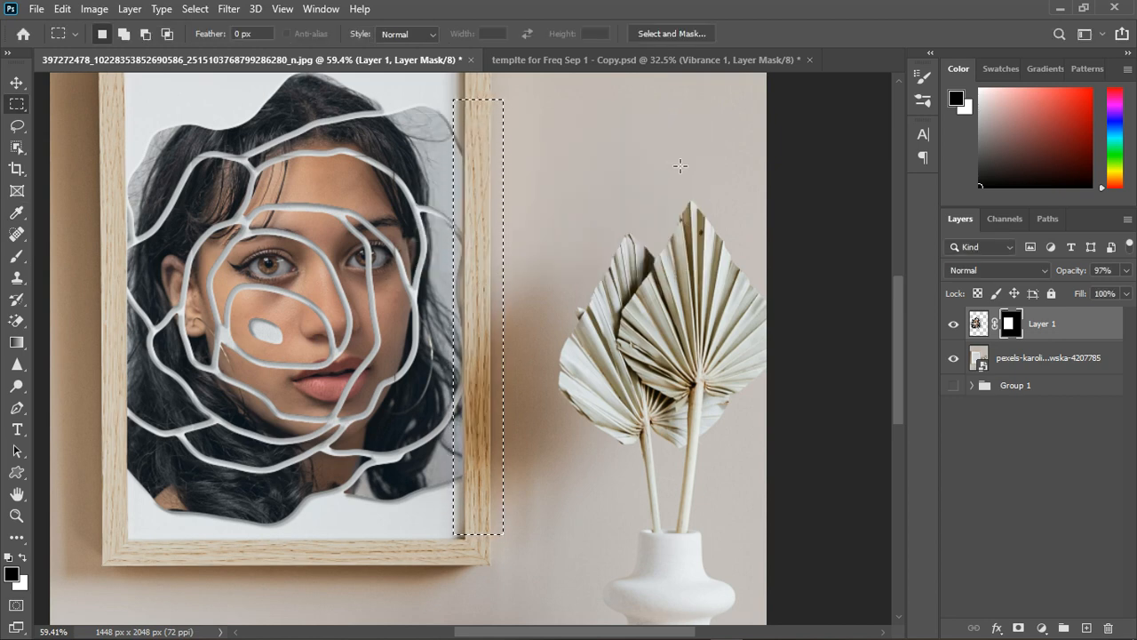
# - Fill the selected strip of Layer 1's mask with black at 100% opacity and deselect it
pyautogui.hotkey('shift', 'F5')
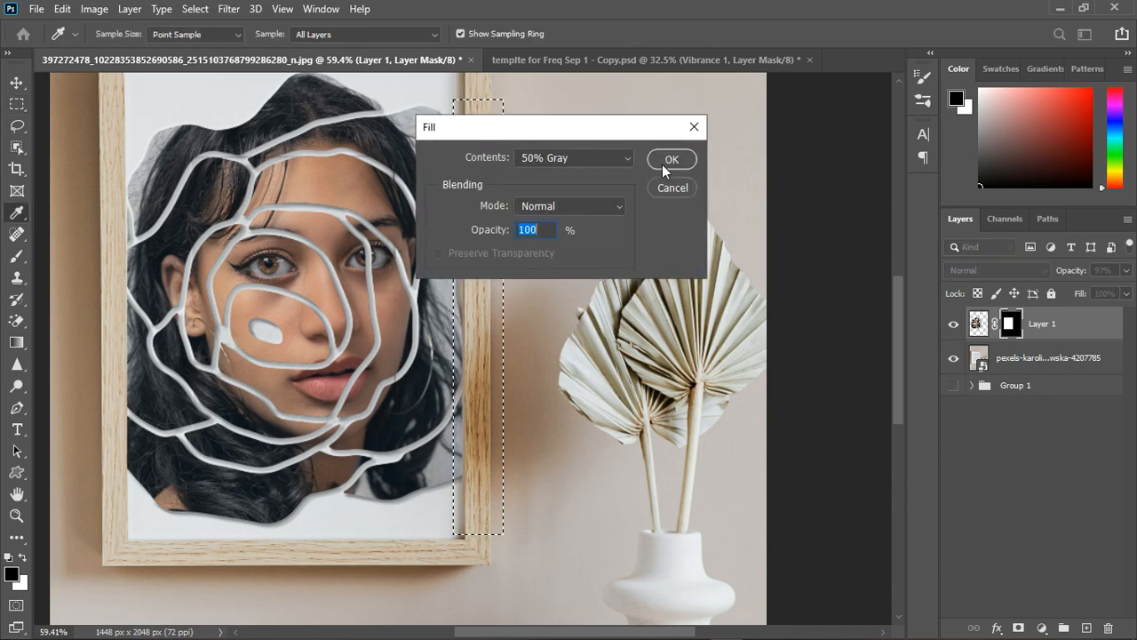
pyautogui.click(615, 157)
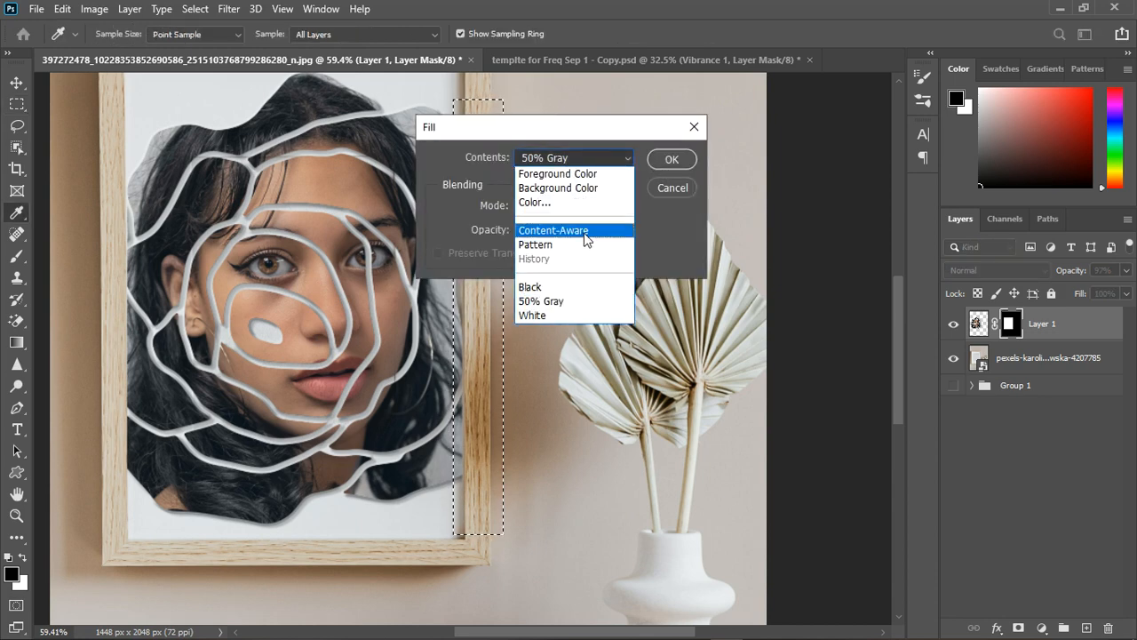
pyautogui.click(569, 287)
pyautogui.click(670, 160)
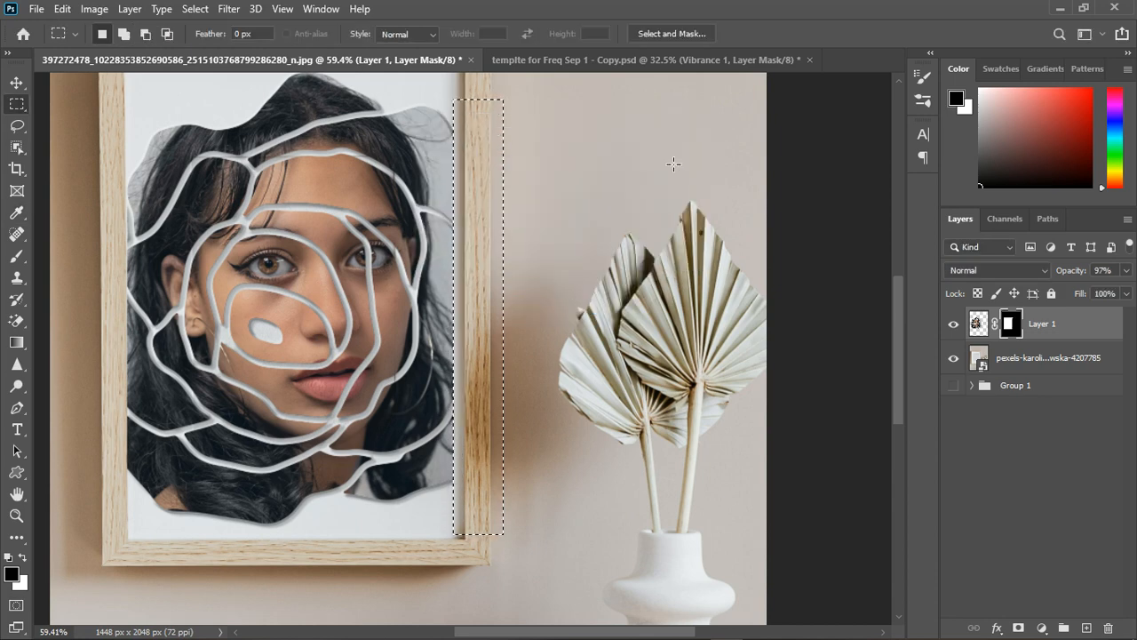
pyautogui.hotkey('ctrl', 'd')
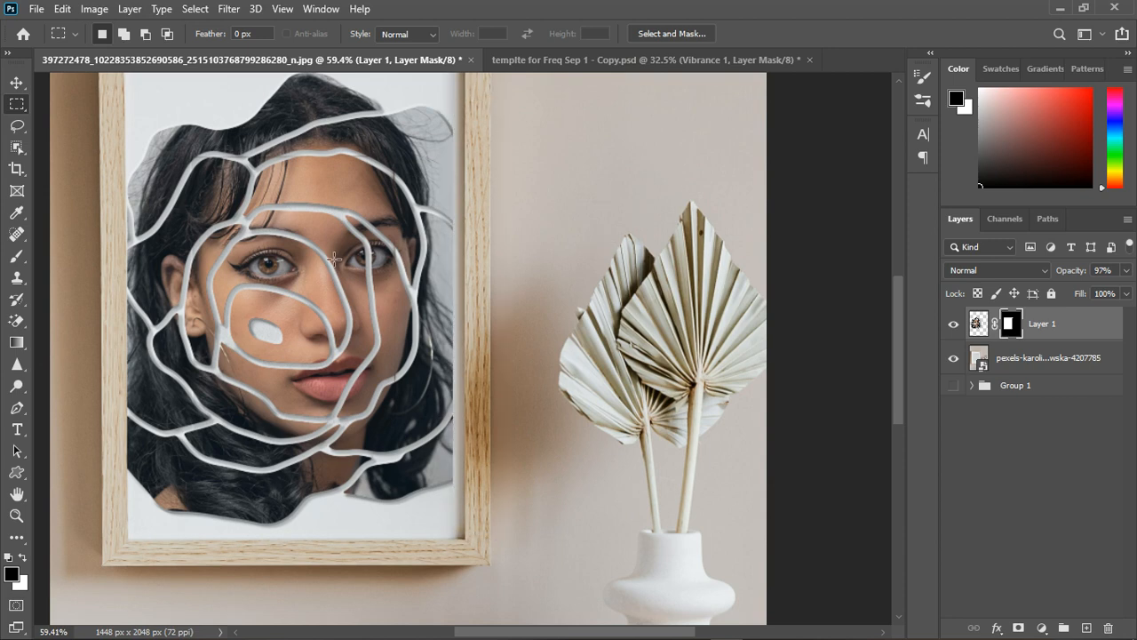
# - Select a thin vertical strip along the frame's left inner edge and fill it with black on Layer 1's mask
pyautogui.scroll(-3, 334, 258)
pyautogui.scroll(1, 290, 320)
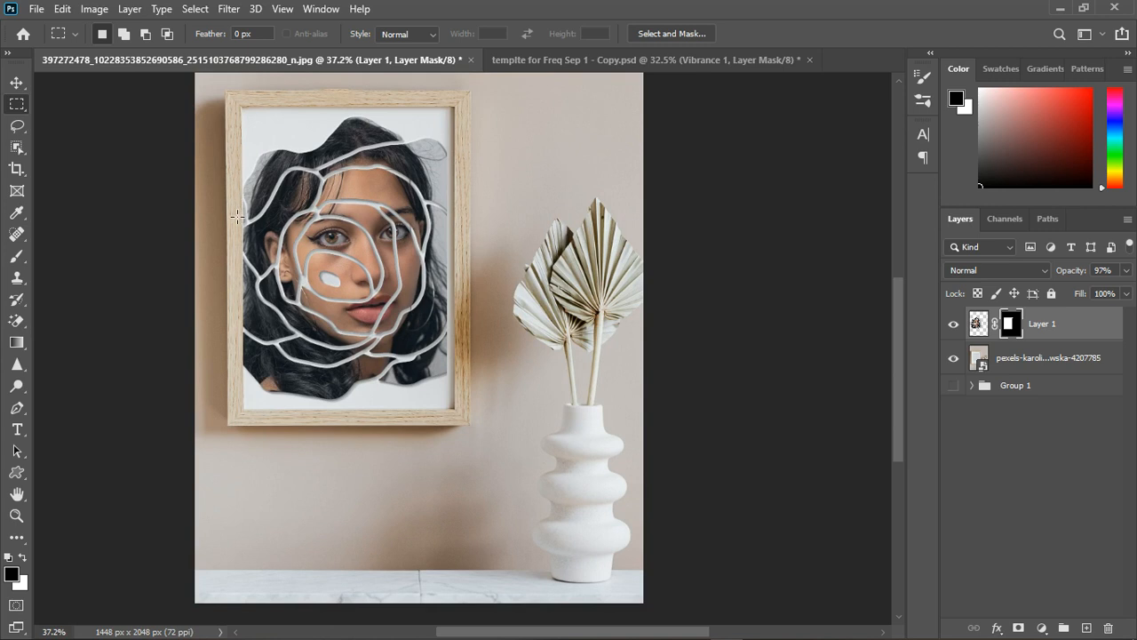
pyautogui.scroll(3, 237, 215)
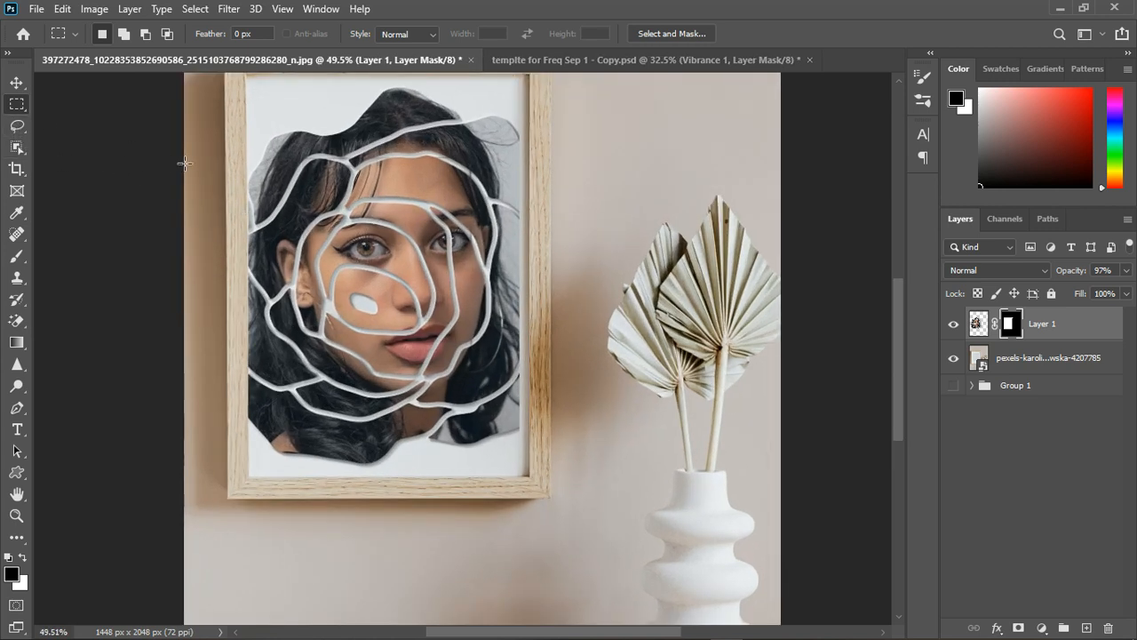
pyautogui.moveTo(240, 166); pyautogui.dragTo(258, 452)
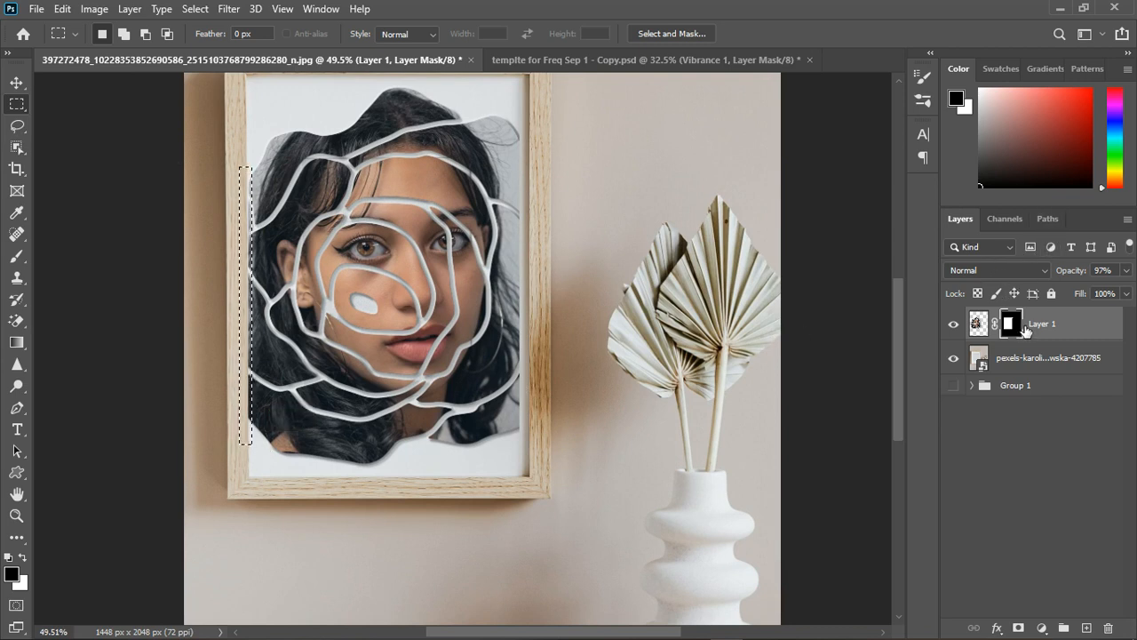
pyautogui.hotkey('shift', 'F5')
pyautogui.press('m')
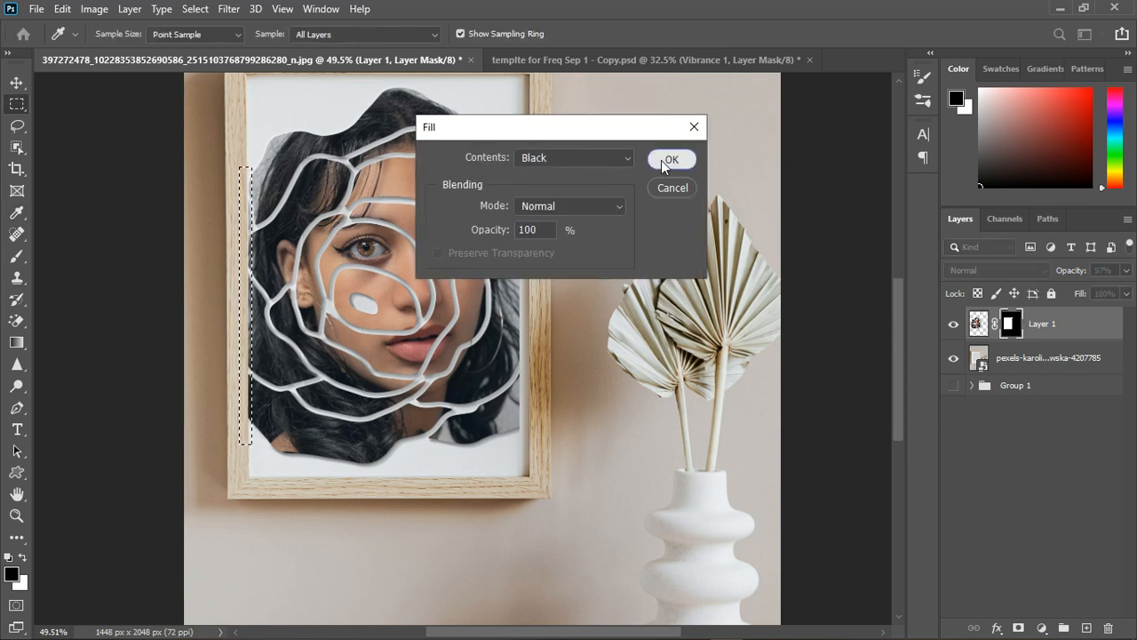
pyautogui.click(671, 160)
pyautogui.scroll(-3, 533, 206)
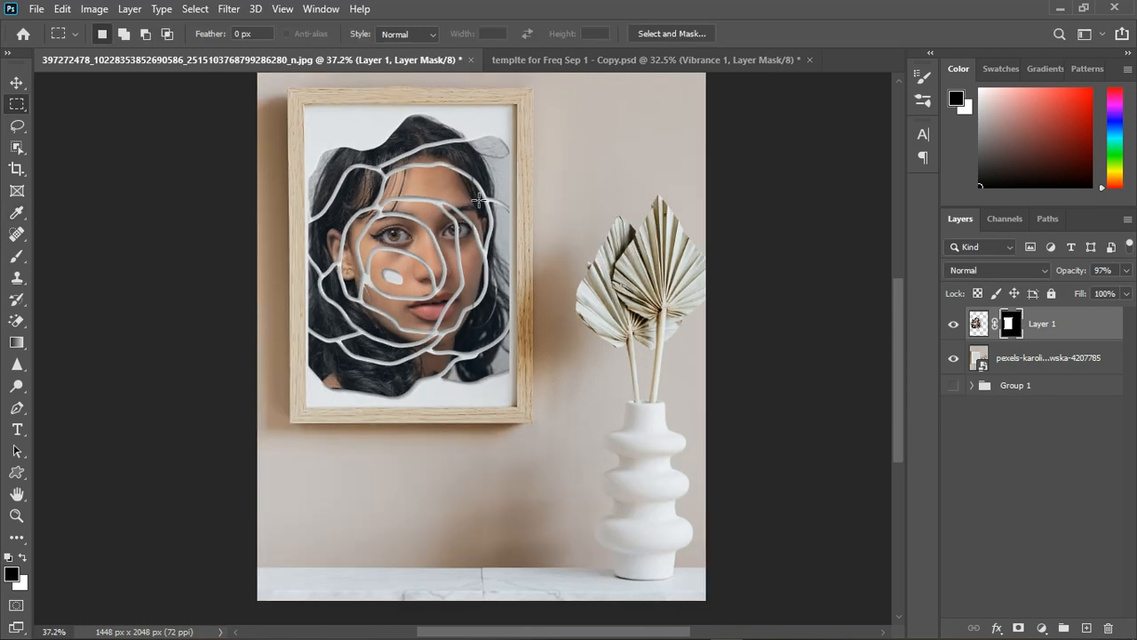
# - Raise Layer 1's opacity to 100%
pyautogui.click(1126, 270)
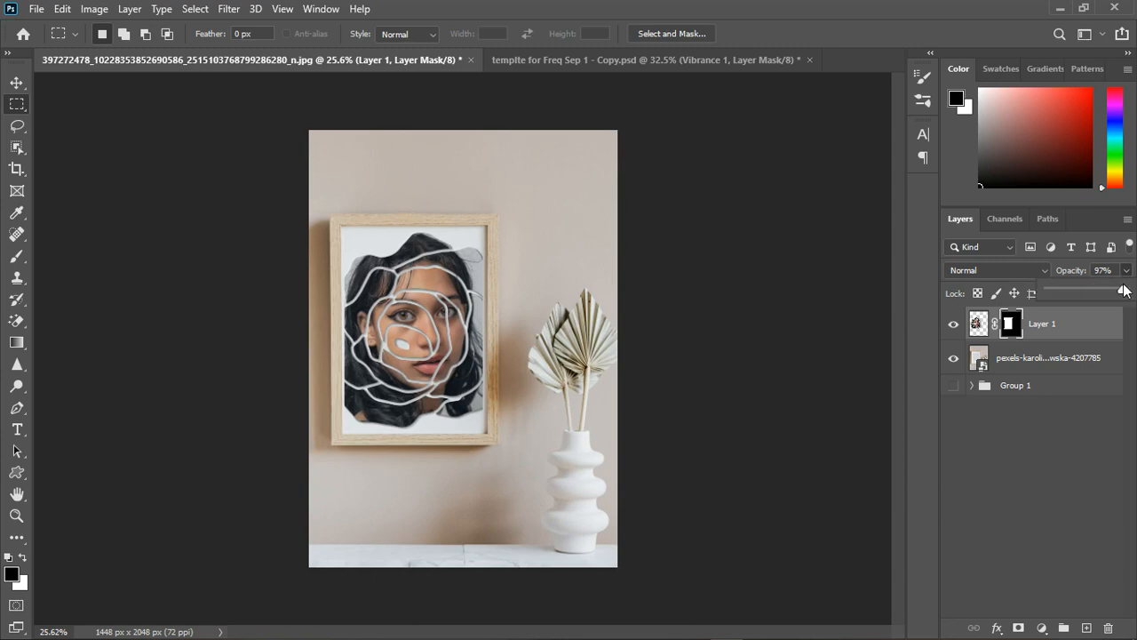
pyautogui.moveTo(1119, 290); pyautogui.dragTo(1132, 292)
pyautogui.scroll(-2, 474, 353)
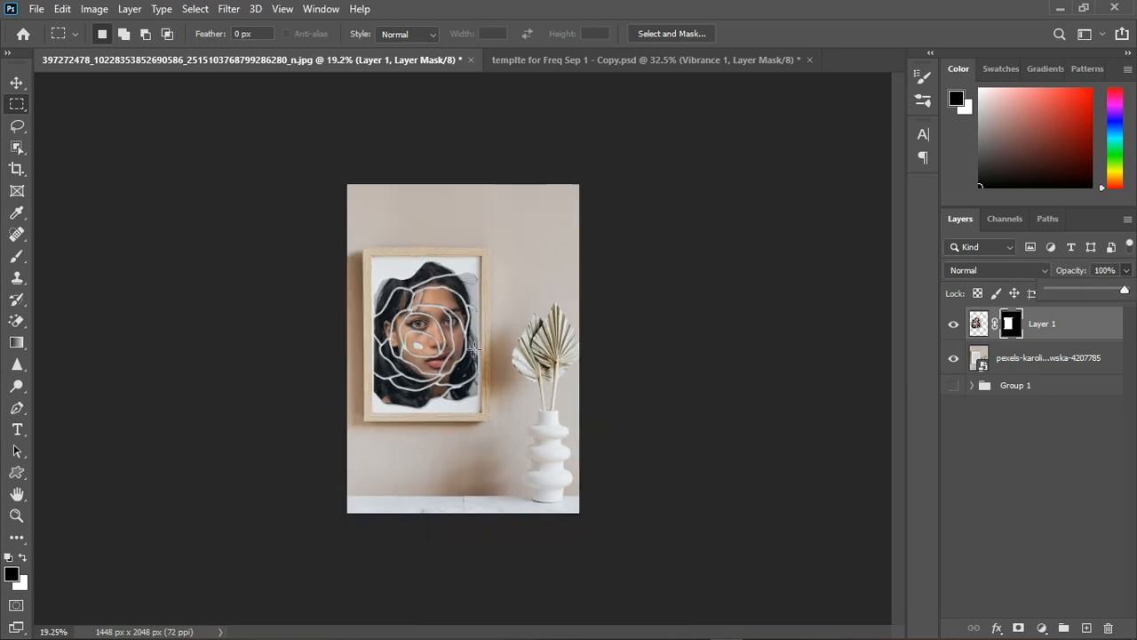
# - Flip the masked rose portrait on Layer 1 horizontally
pyautogui.scroll(3, 476, 358)
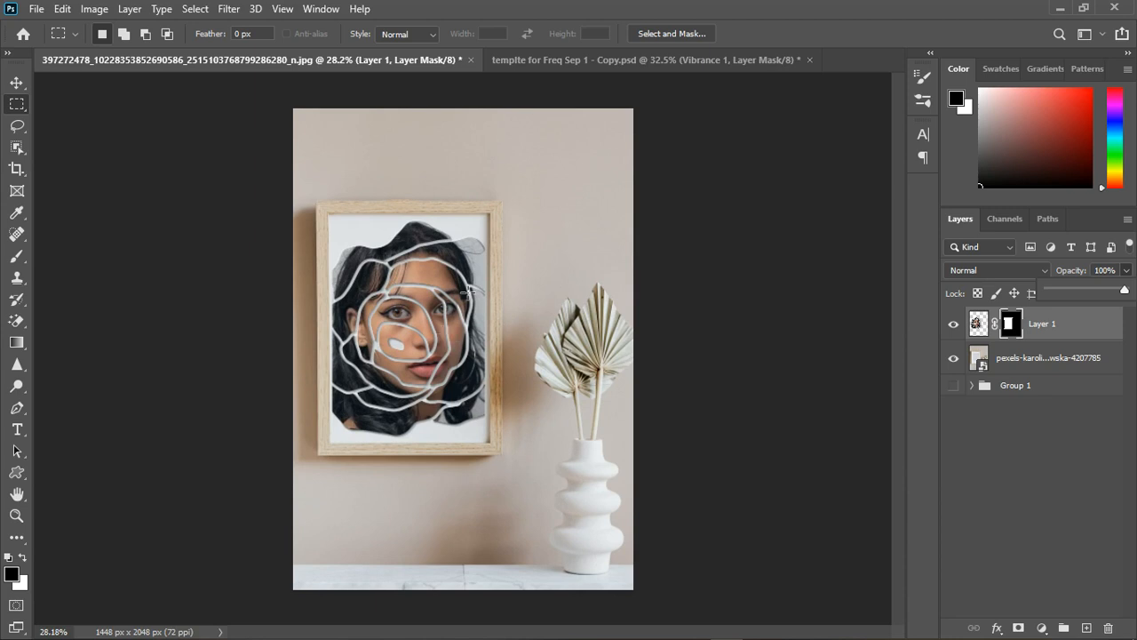
pyautogui.scroll(2, 427, 292)
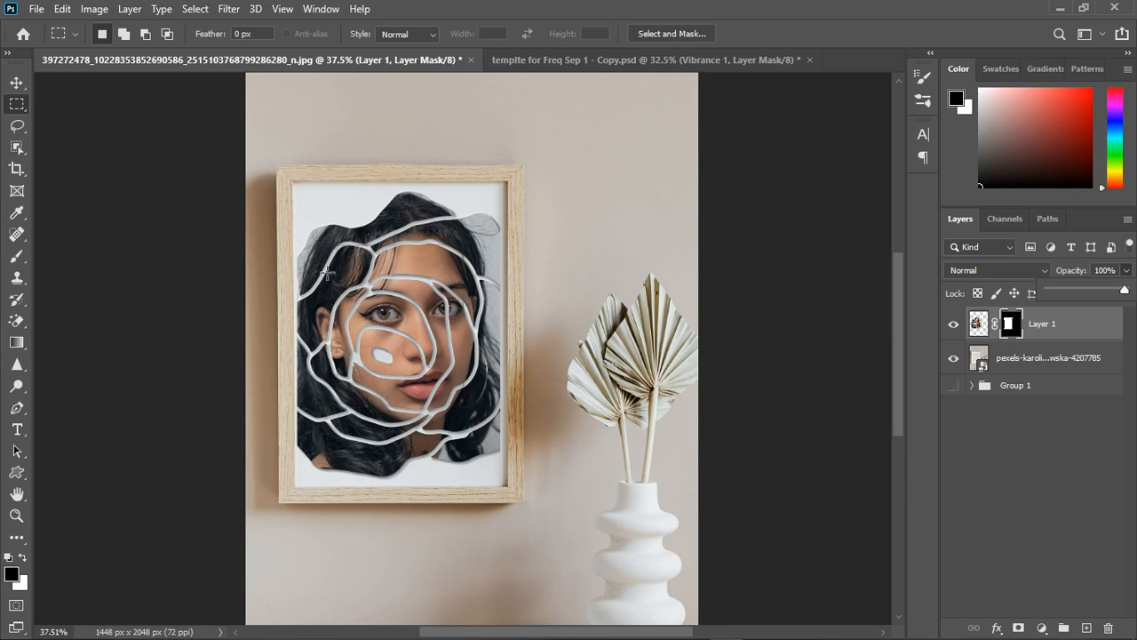
pyautogui.click(94, 9)
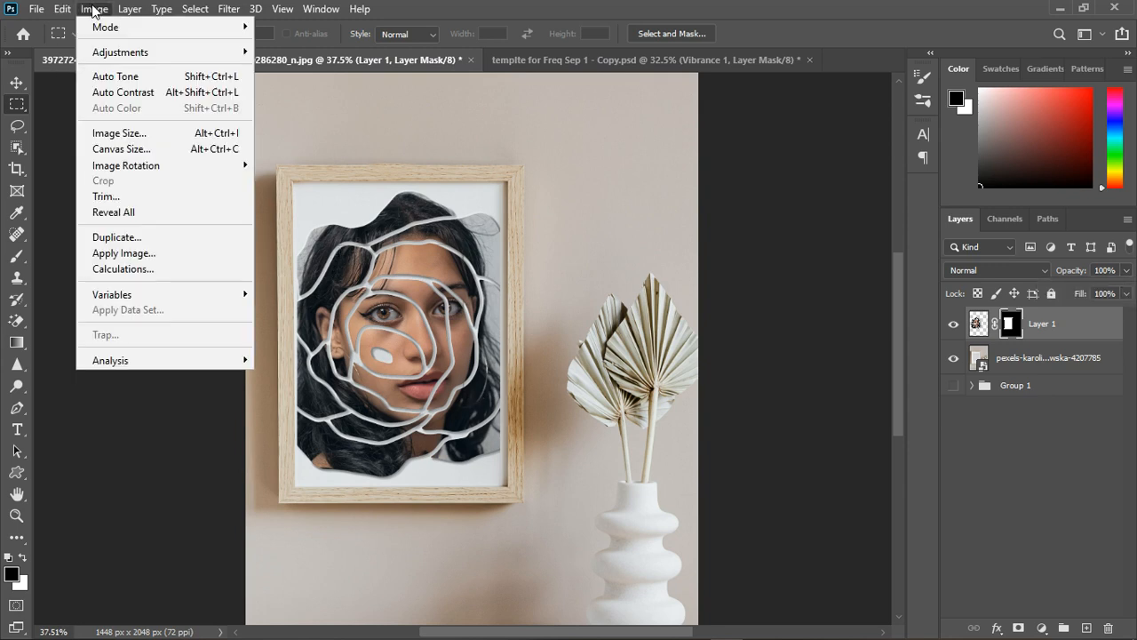
pyautogui.moveTo(72, 12)
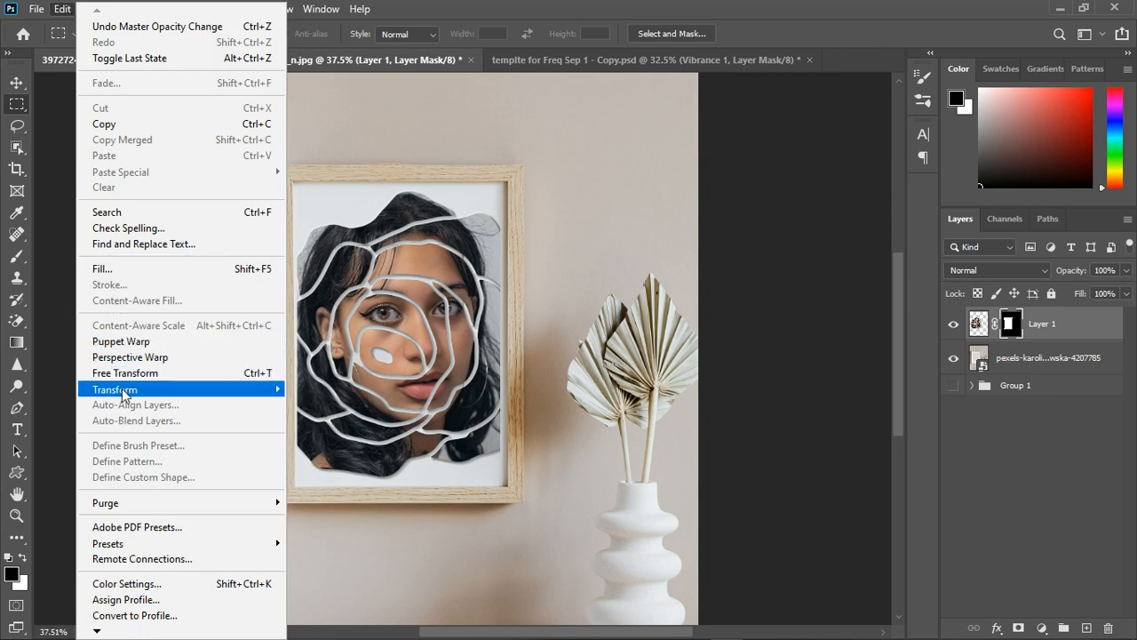
pyautogui.moveTo(266, 389)
pyautogui.click(313, 373)
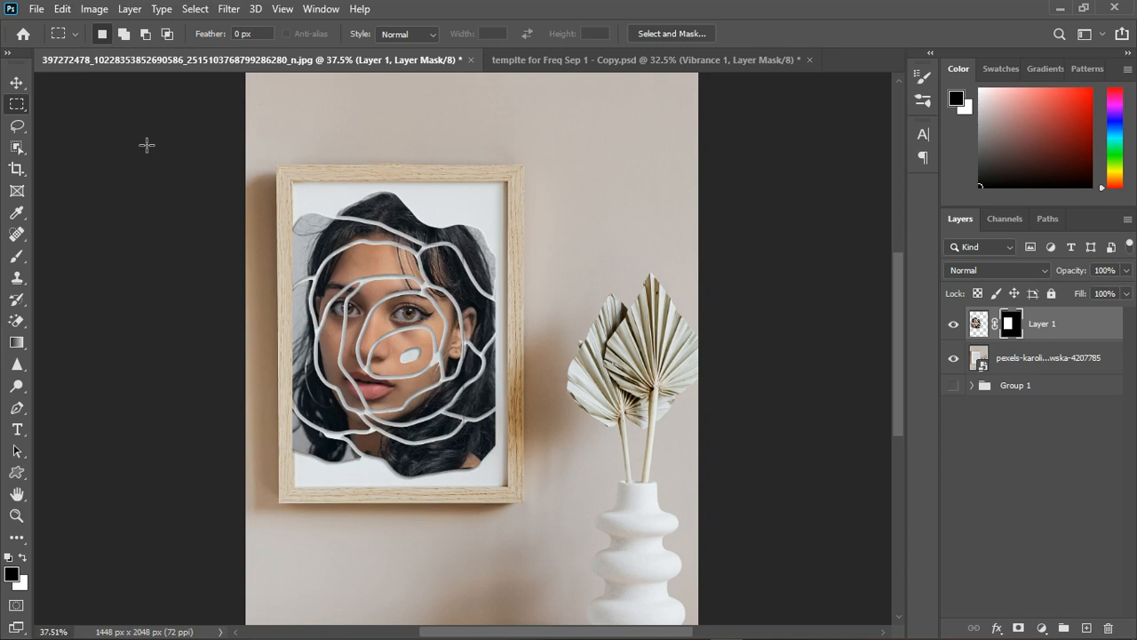
# - Move the flipped portrait about 24 px to the right to centre it inside the frame, and select the background photo layer
pyautogui.click(16, 81)
pyautogui.moveTo(360, 356); pyautogui.dragTo(394, 359)
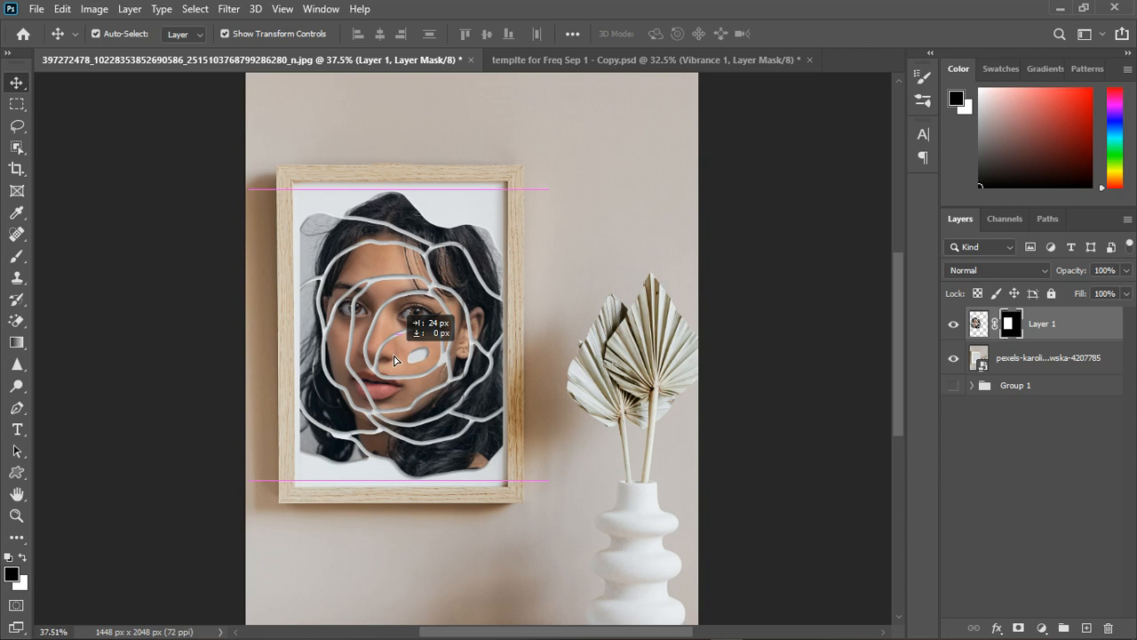
pyautogui.moveTo(395, 359); pyautogui.dragTo(394, 359)
pyautogui.click(630, 531)
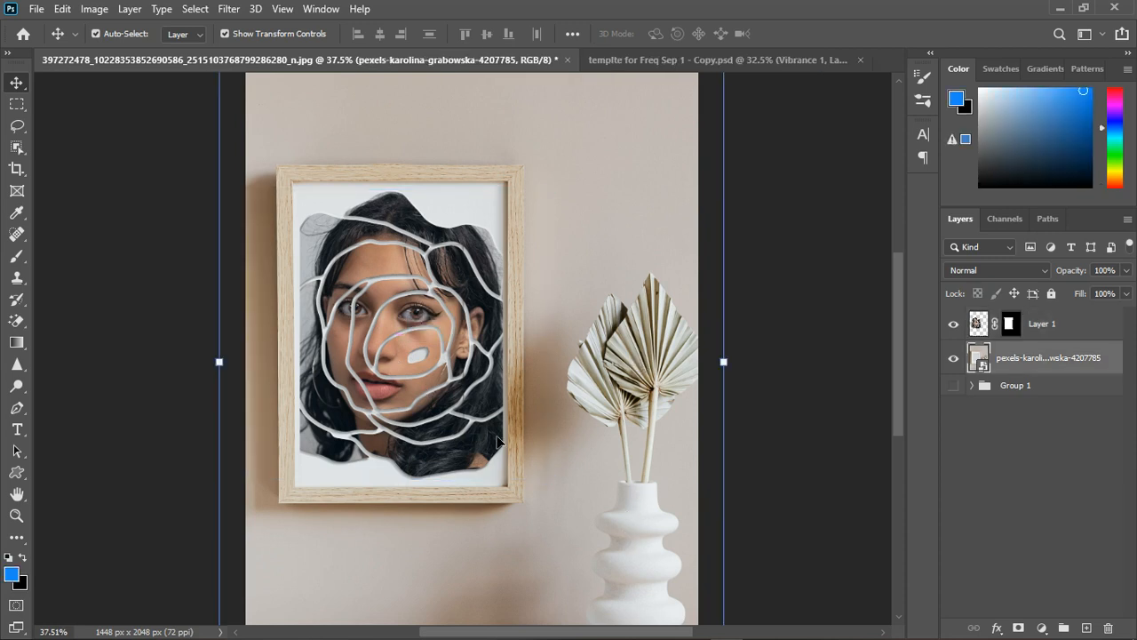
pyautogui.scroll(-3, 498, 439)
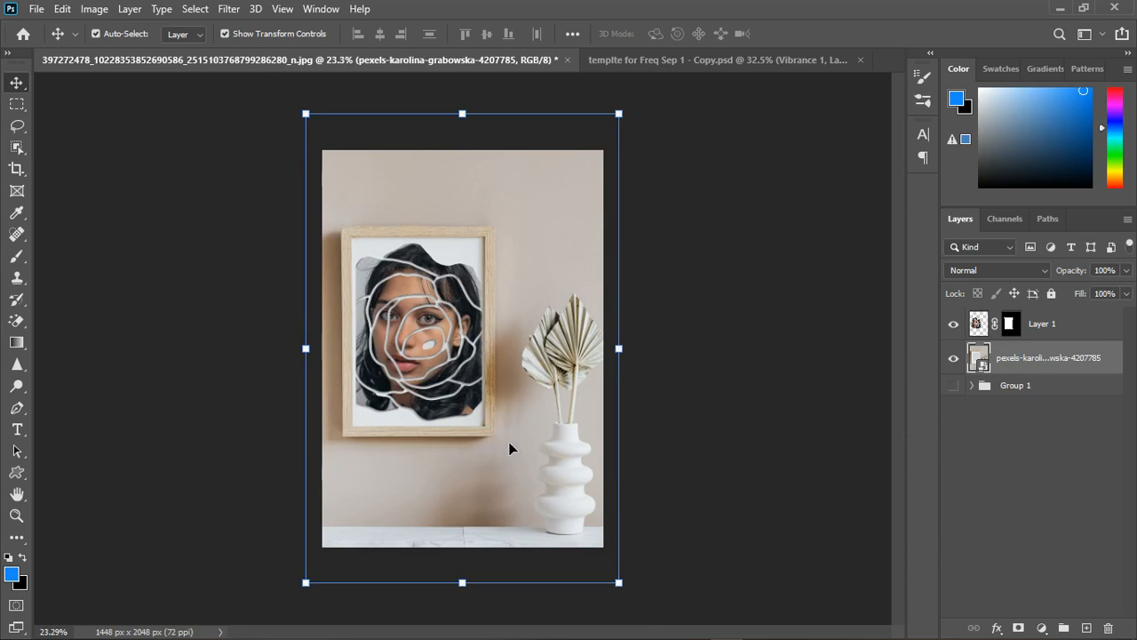